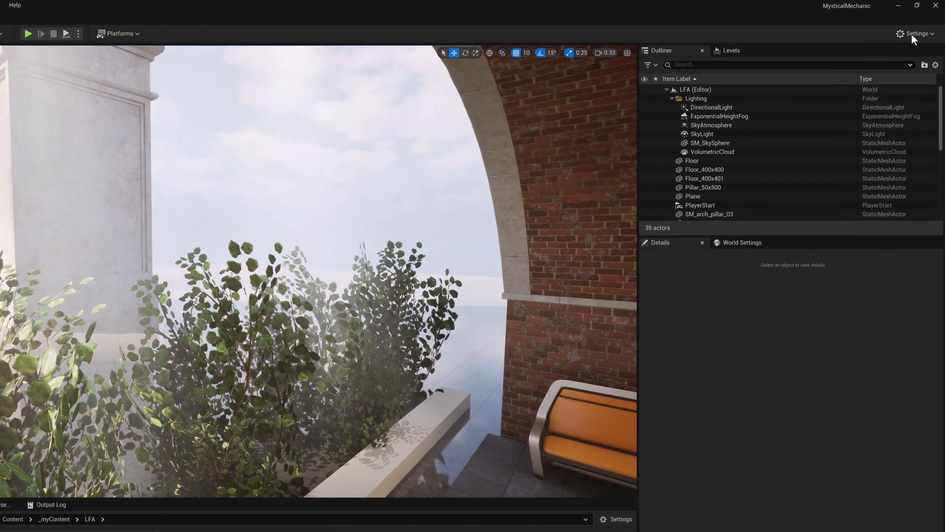
# Step: Disable Auto Exposure in the project's rendering settings
pyautogui.click(921, 27)
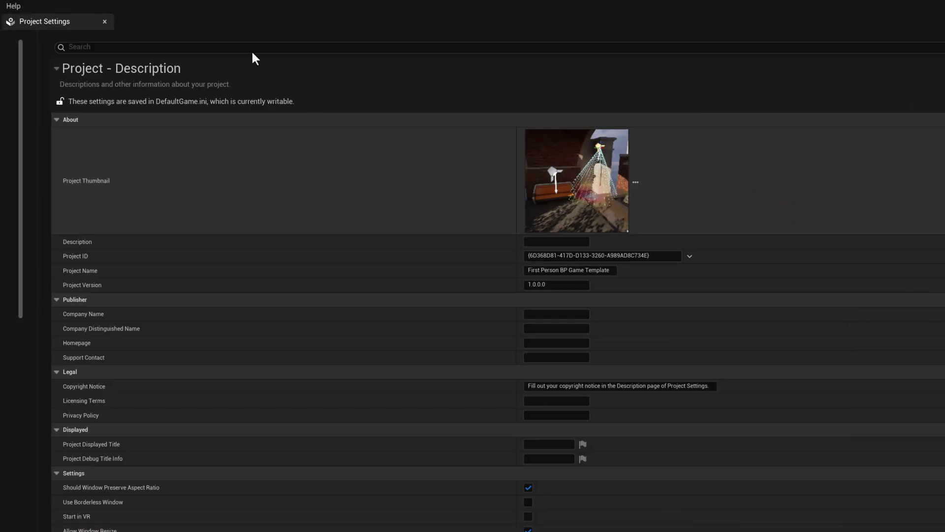
pyautogui.click(253, 47)
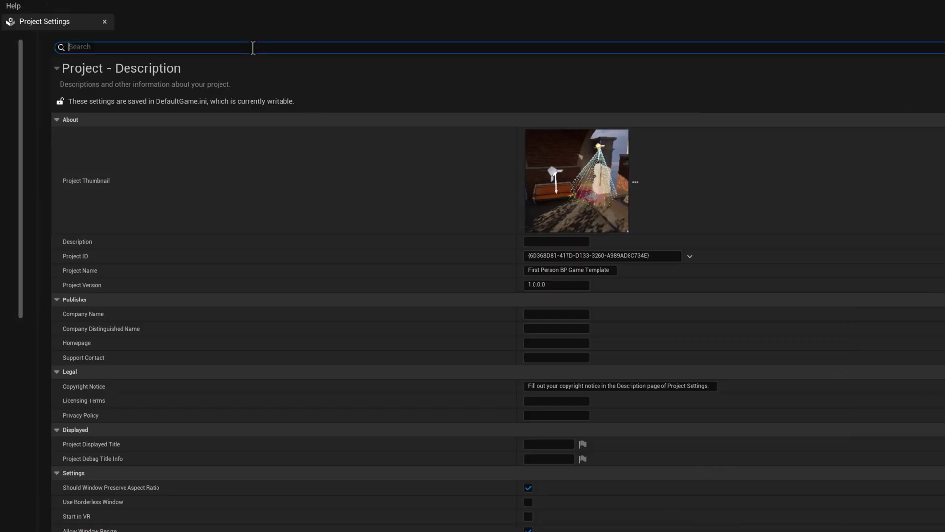
pyautogui.write('autoex')
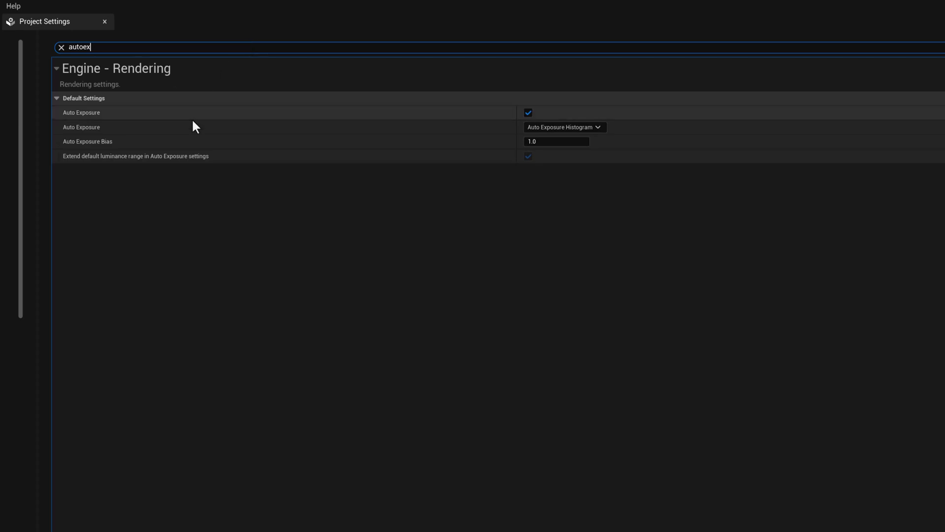
pyautogui.click(528, 112)
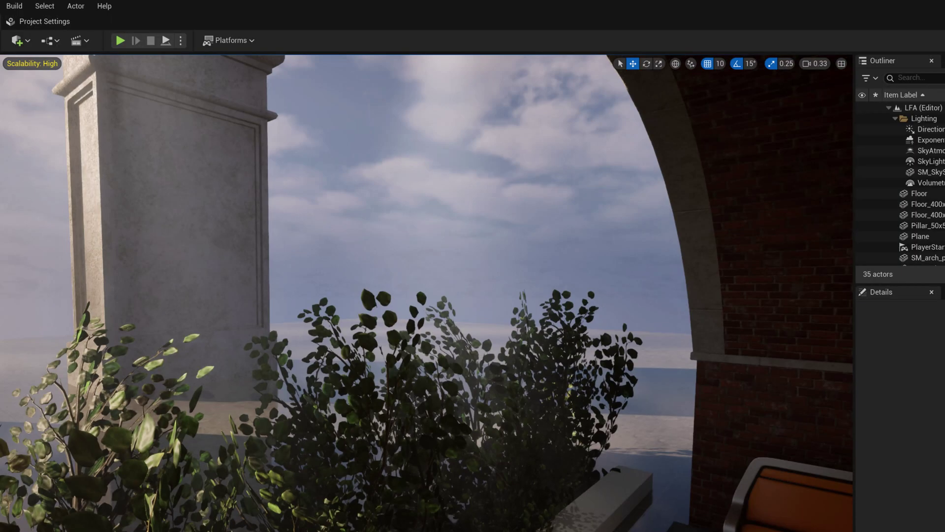
# Step: Select the spotlight above the orange bench and examine its Light Function settings
pyautogui.moveTo(129, 198); pyautogui.dragTo(84, 197, button='right')
pyautogui.moveTo(154, 211); pyautogui.dragTo(155, 201, button='right')
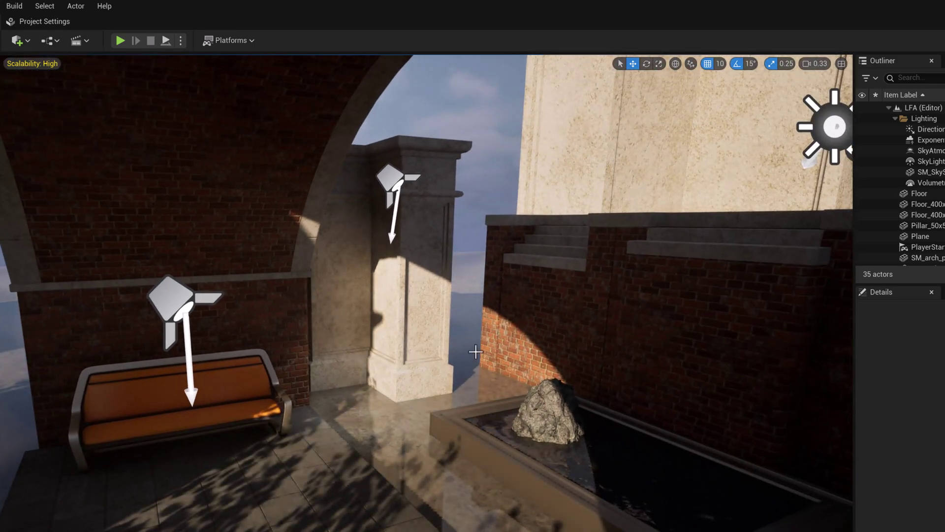
pyautogui.moveTo(450, 437); pyautogui.dragTo(419, 424, button='right')
pyautogui.moveTo(344, 431); pyautogui.dragTo(340, 386, button='right')
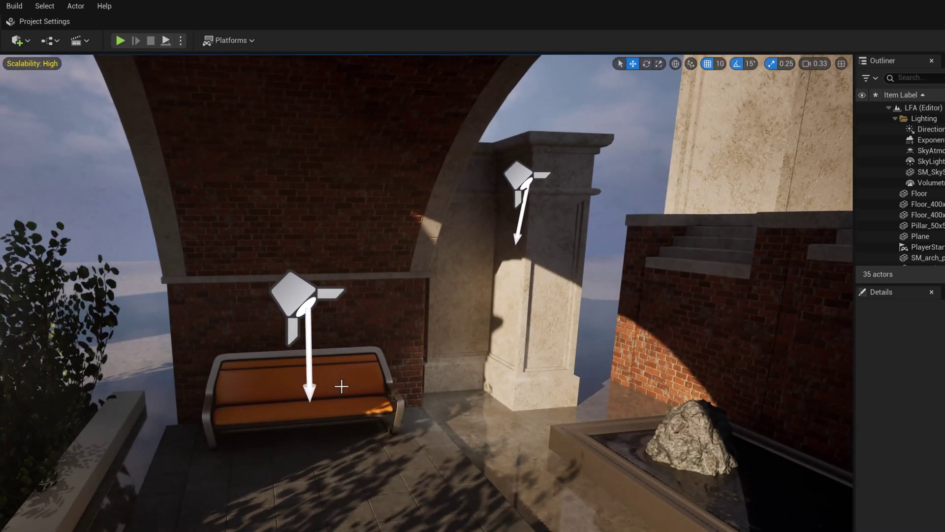
pyautogui.click(284, 295)
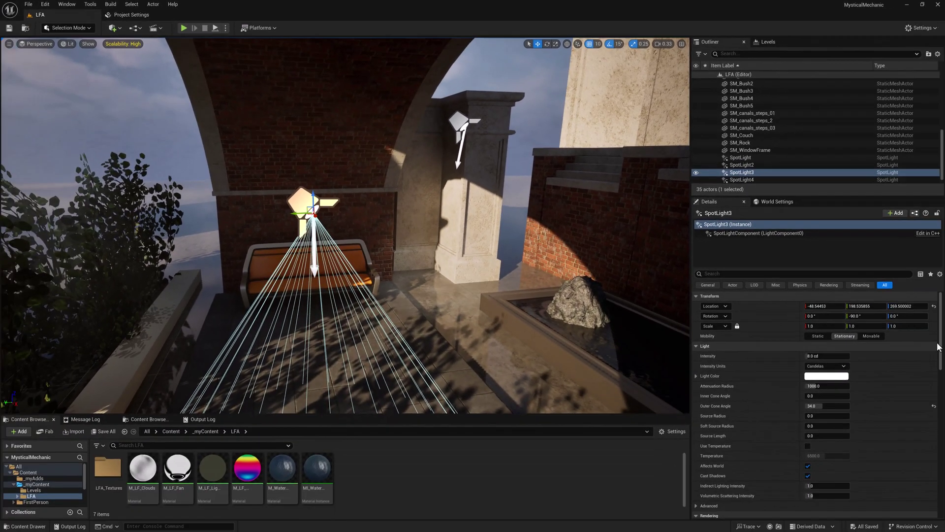
pyautogui.moveTo(940, 351); pyautogui.dragTo(934, 433)
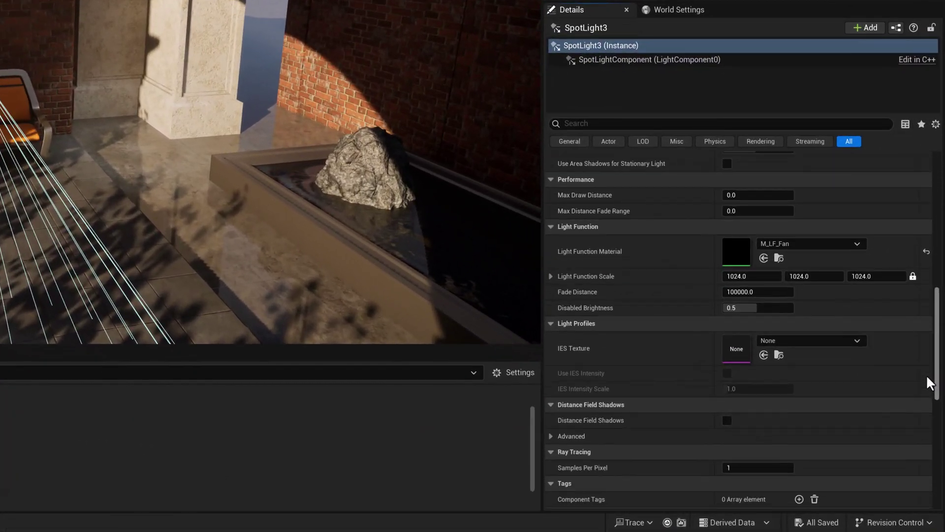
pyautogui.scroll(-1, 926, 374)
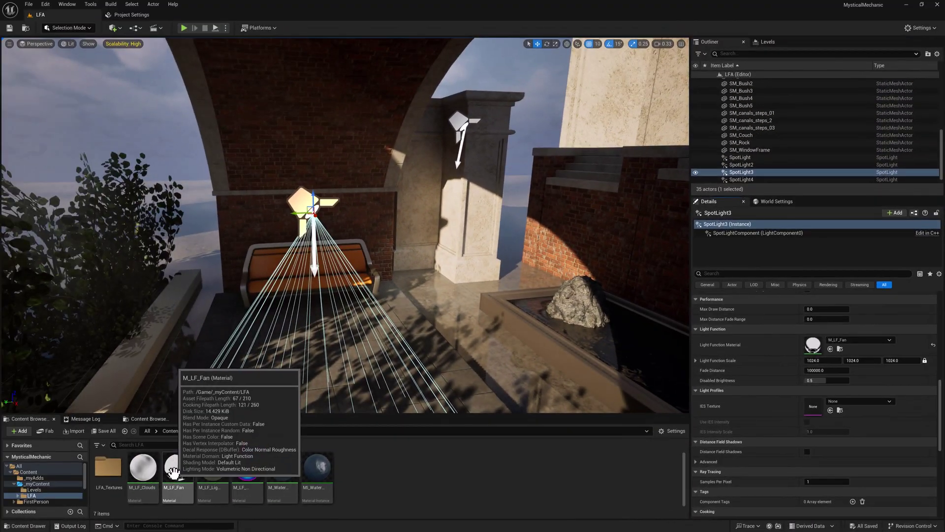
# Step: Examine the M_LF_Fan material's domain and node graph, and close the material with its changes applied
pyautogui.doubleClick(161, 492)
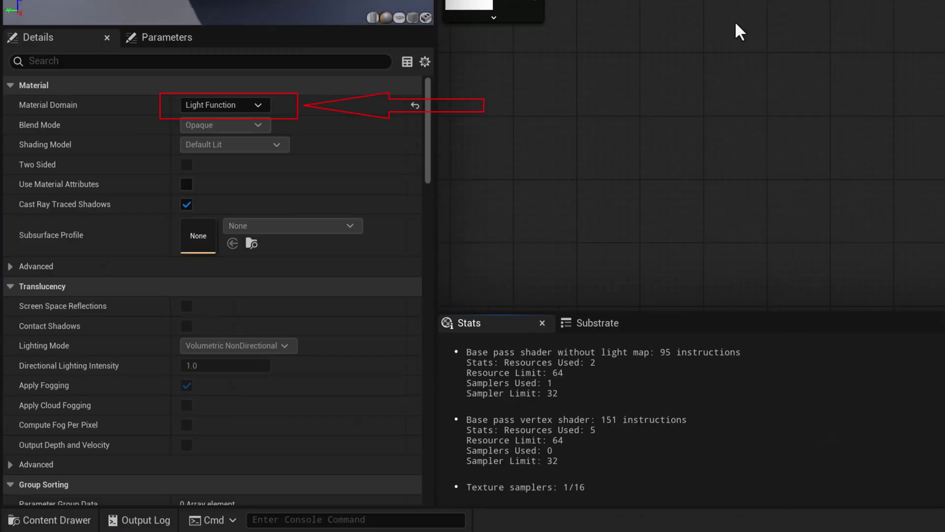
pyautogui.moveTo(699, 25); pyautogui.dragTo(944, 40, button='right')
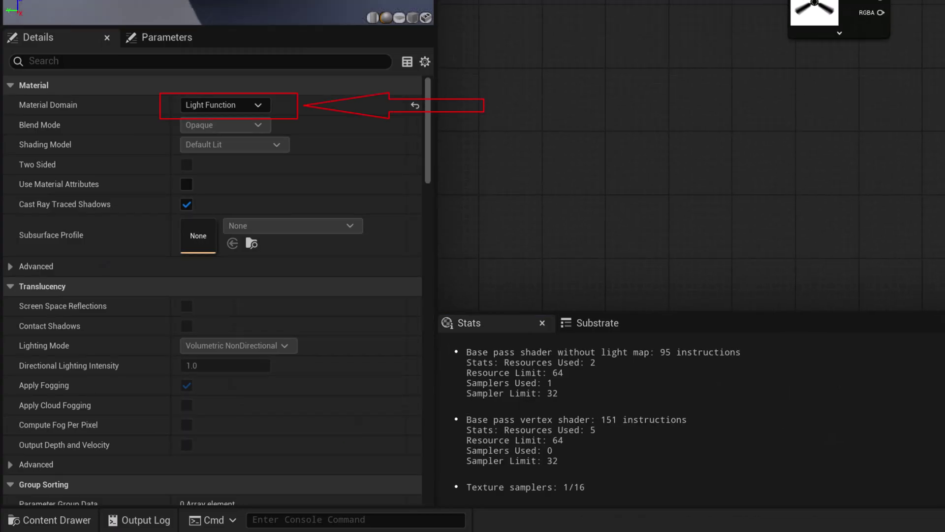
pyautogui.moveTo(430, 66); pyautogui.dragTo(446, 236)
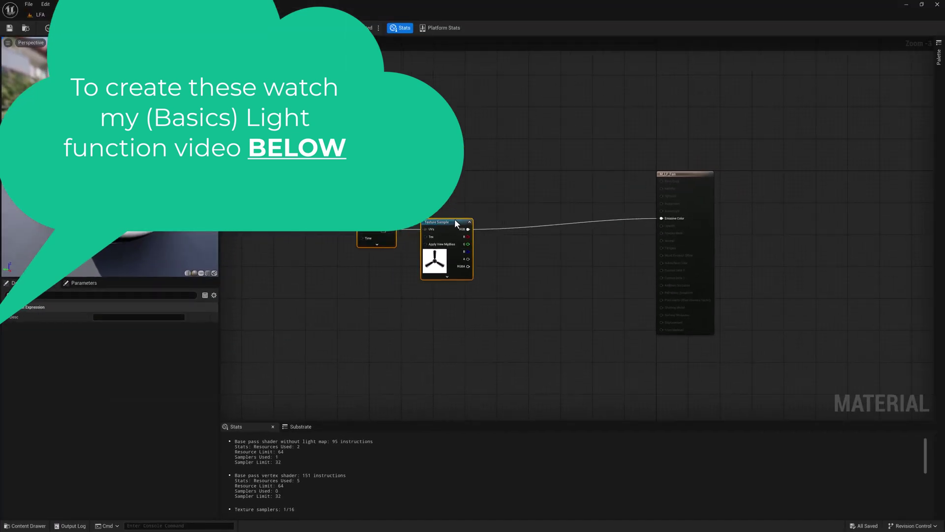
pyautogui.scroll(3, 518, 231)
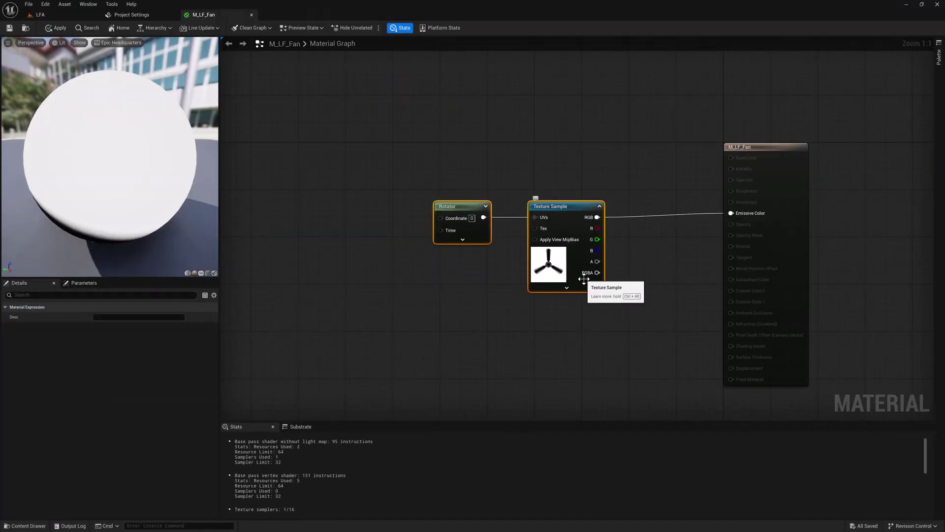
pyautogui.click(251, 14)
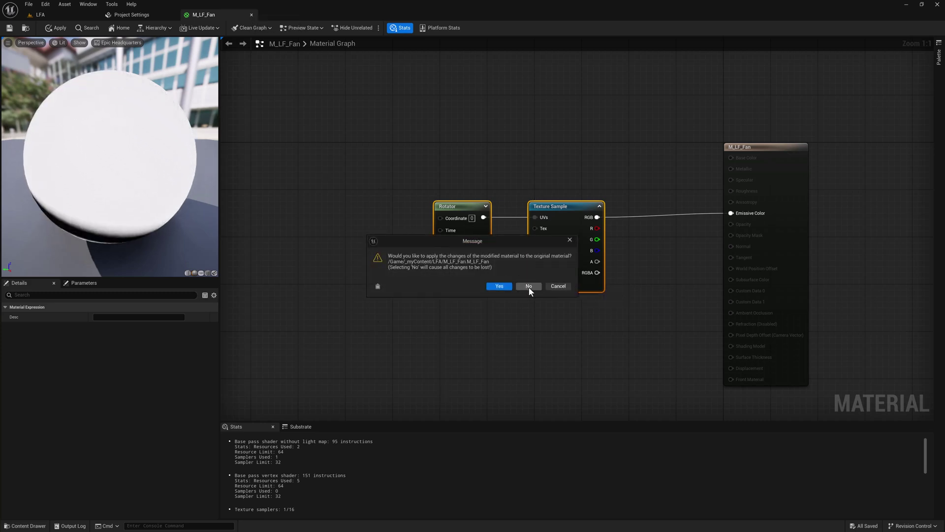
pyautogui.click(499, 286)
# Step: Select the spotlight beside the stone pillar and inspect the lighting around the arch, bench and bushes
pyautogui.press('w')
pyautogui.moveTo(345, 226); pyautogui.dragTo(322, 313, button='right')
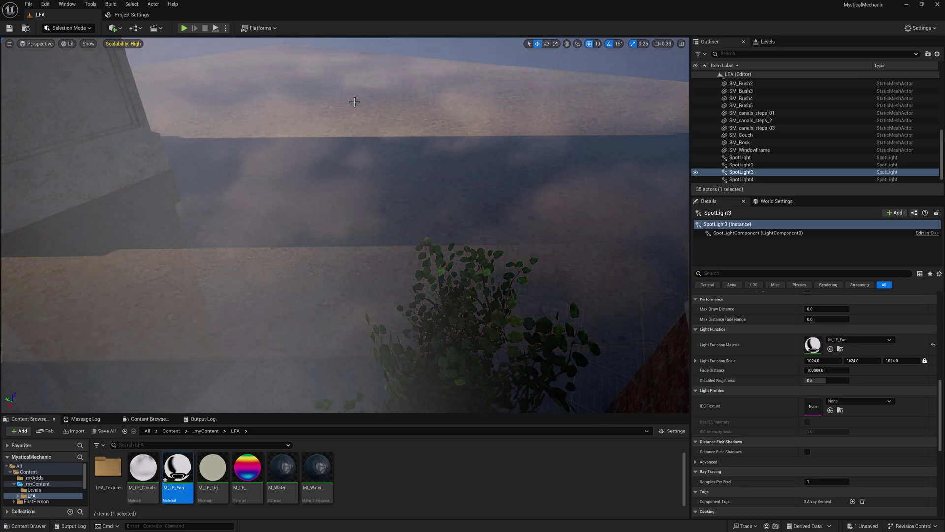
pyautogui.moveTo(315, 175); pyautogui.dragTo(89, 172, button='right')
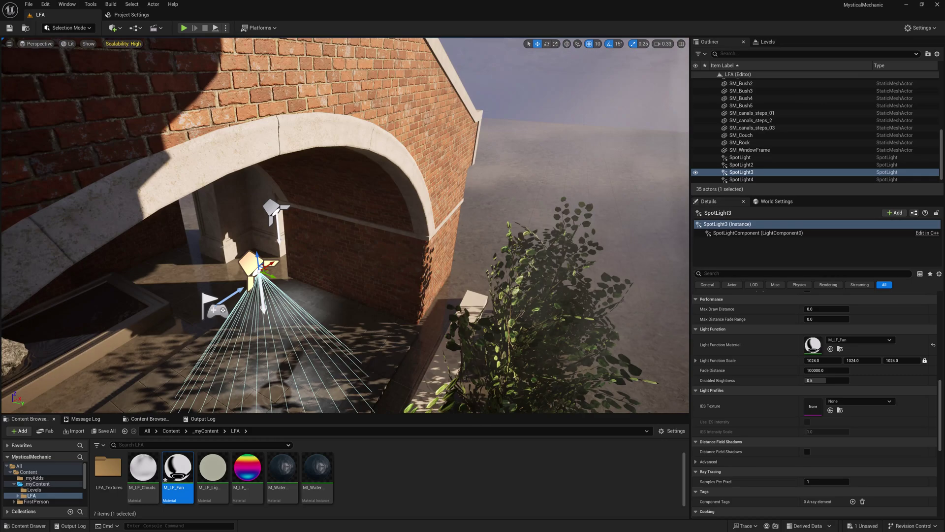
pyautogui.moveTo(298, 172); pyautogui.dragTo(341, 229, button='right')
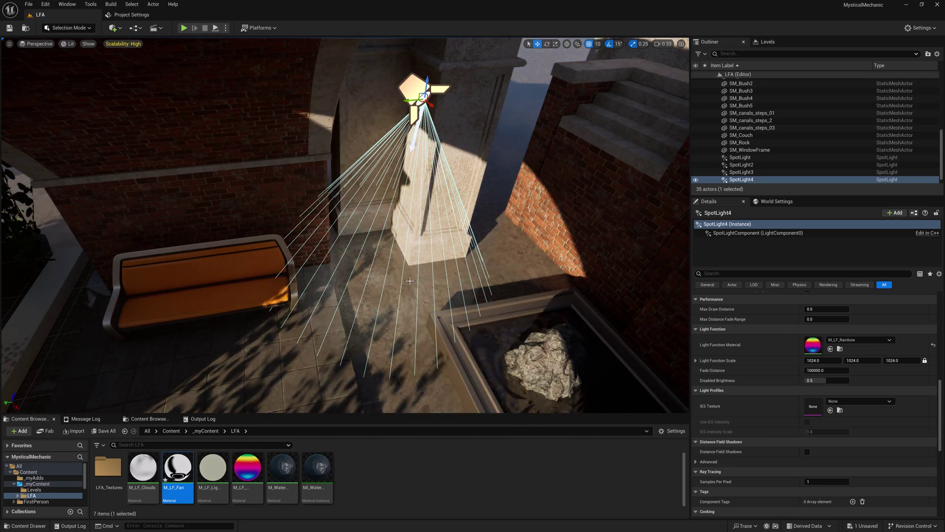
pyautogui.moveTo(410, 281); pyautogui.dragTo(393, 307, button='right')
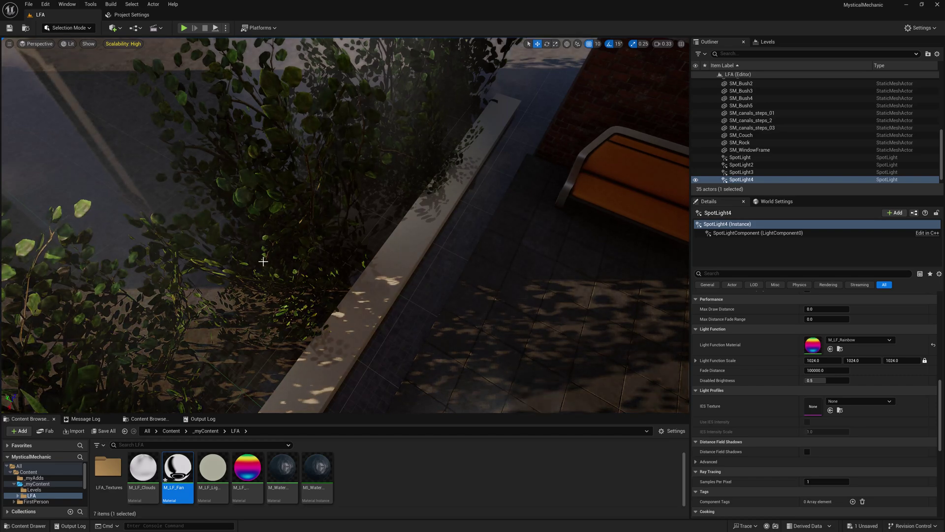
pyautogui.moveTo(333, 173)
pyautogui.mouseDown(button='right')
pyautogui.moveTo(444, 182)
pyautogui.moveTo(332, 174)
pyautogui.mouseUp(button='right')
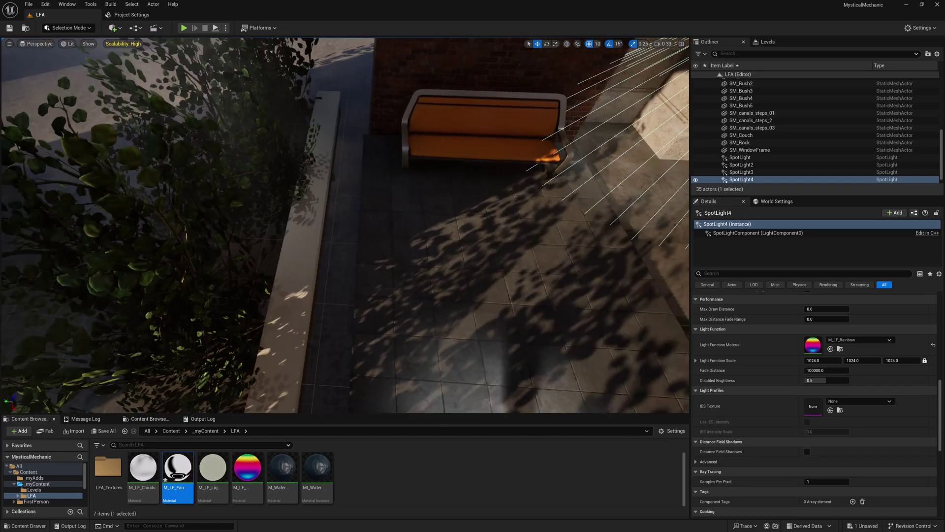
pyautogui.moveTo(332, 174); pyautogui.dragTo(333, 174, button='right')
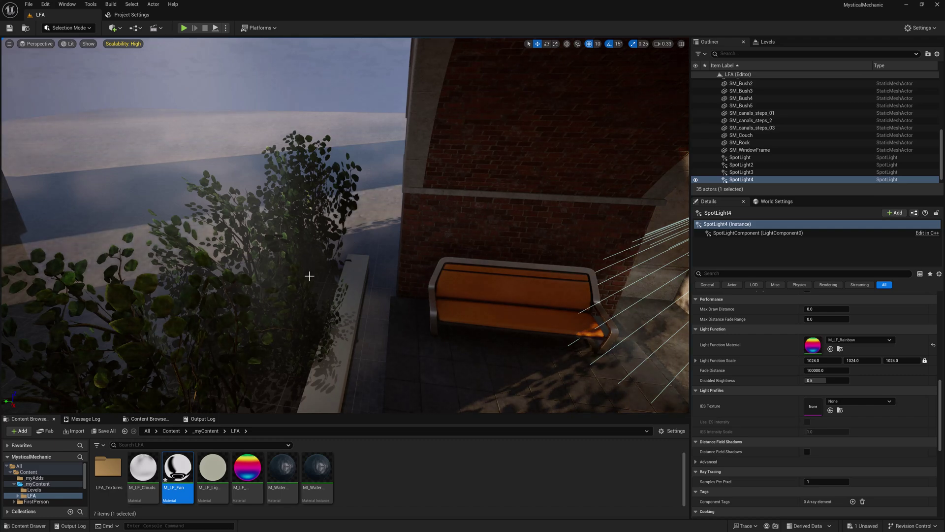
pyautogui.moveTo(344, 297); pyautogui.dragTo(345, 298, button='right')
# Step: Inspect the scene's overlapping lights in the Light Complexity view mode and return to the Lit view
pyautogui.hotkey('alt', '7')
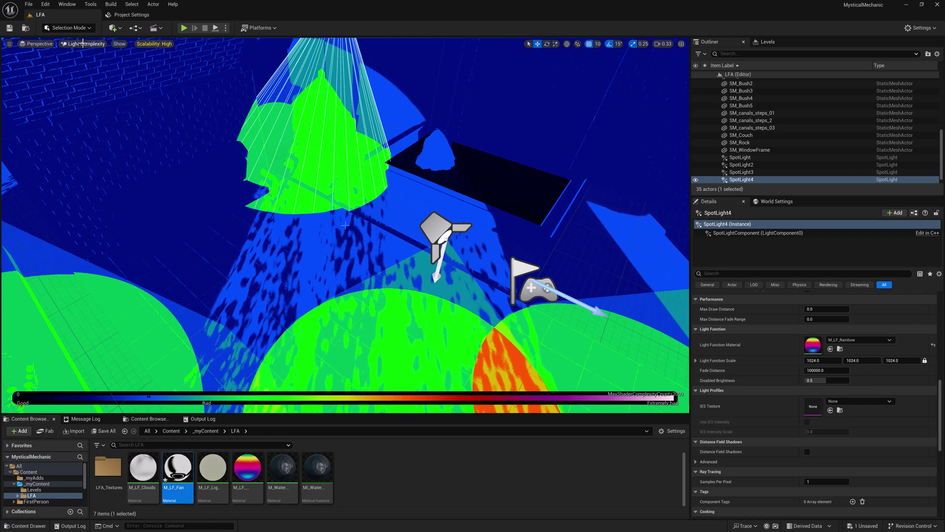
pyautogui.moveTo(198, 169); pyautogui.dragTo(198, 169, button='right')
pyautogui.moveTo(291, 203); pyautogui.dragTo(291, 203, button='right')
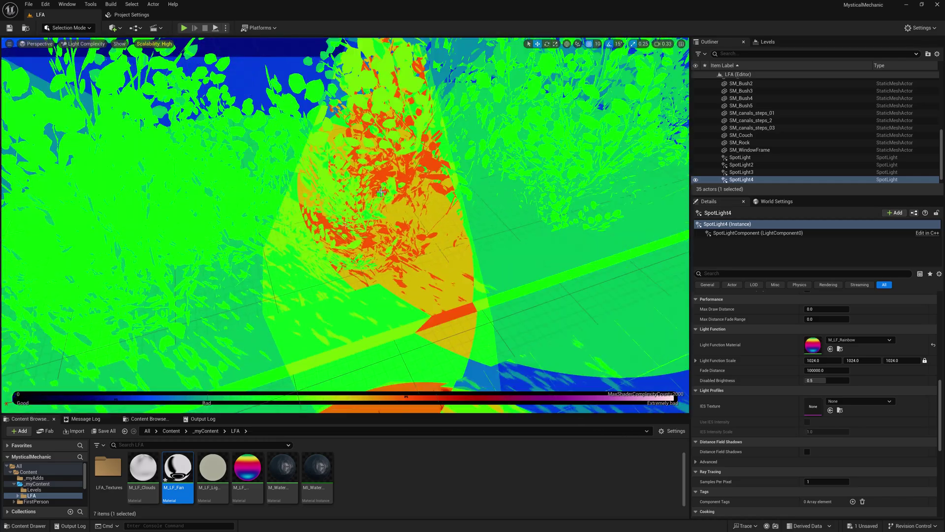
pyautogui.moveTo(418, 213); pyautogui.dragTo(345, 225, button='right')
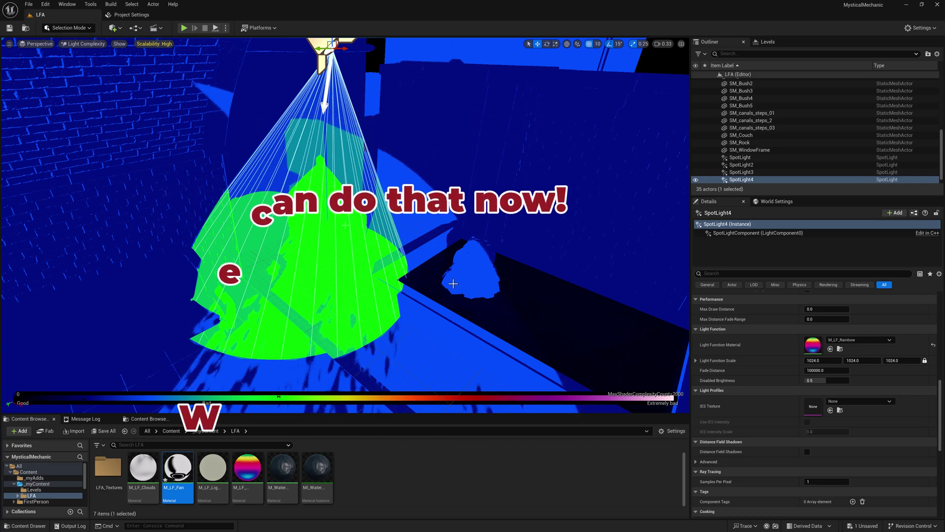
pyautogui.hotkey('alt', '4')
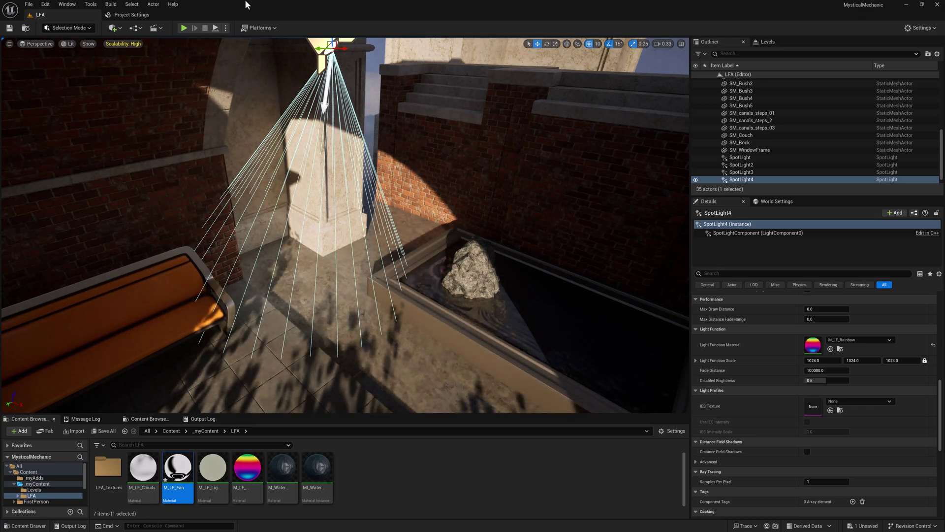
# Step: In the project settings, enable the Light Function Atlas for Single Layer Water and Translucent, and set its format to 8 bits RGB Color
pyautogui.click(121, 17)
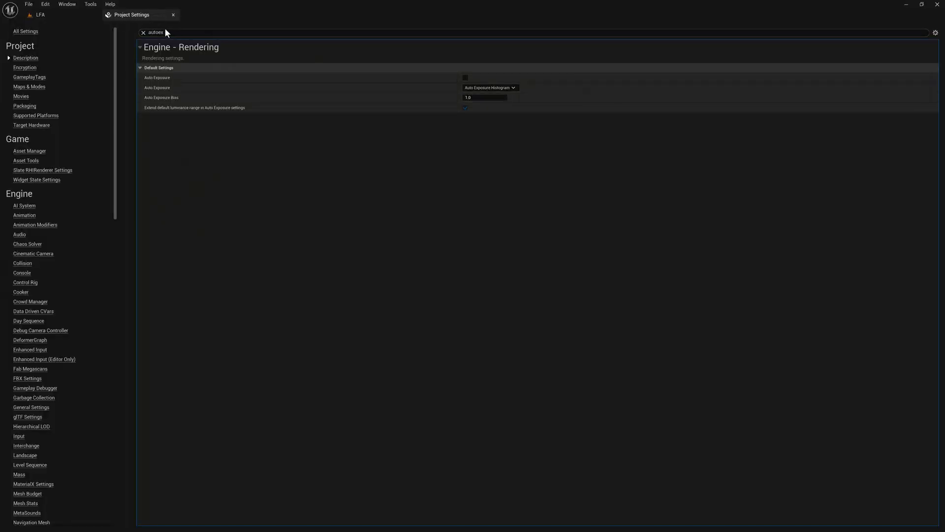
pyautogui.write('at')
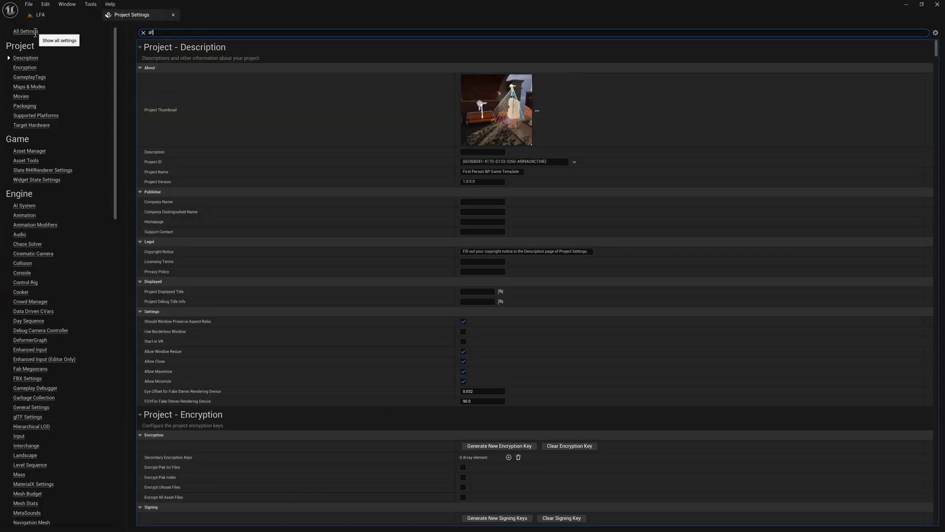
pyautogui.write('las')
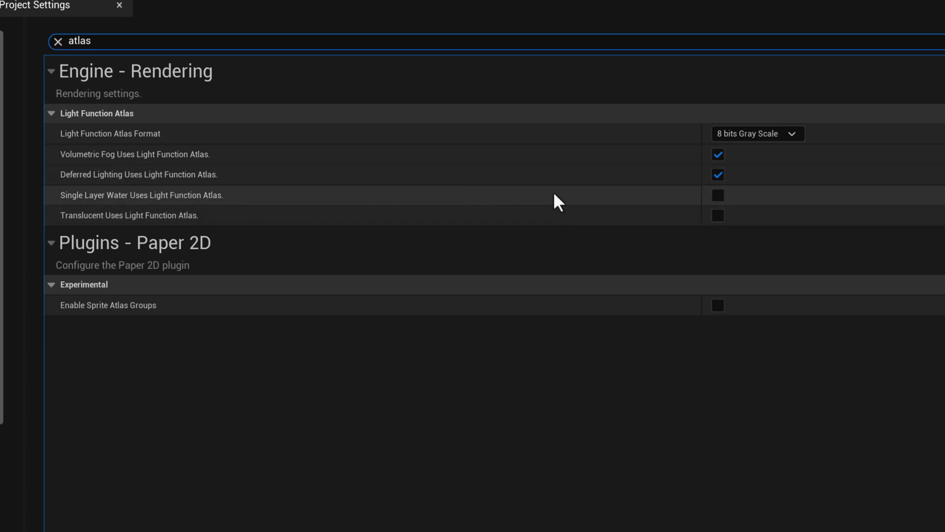
pyautogui.click(717, 196)
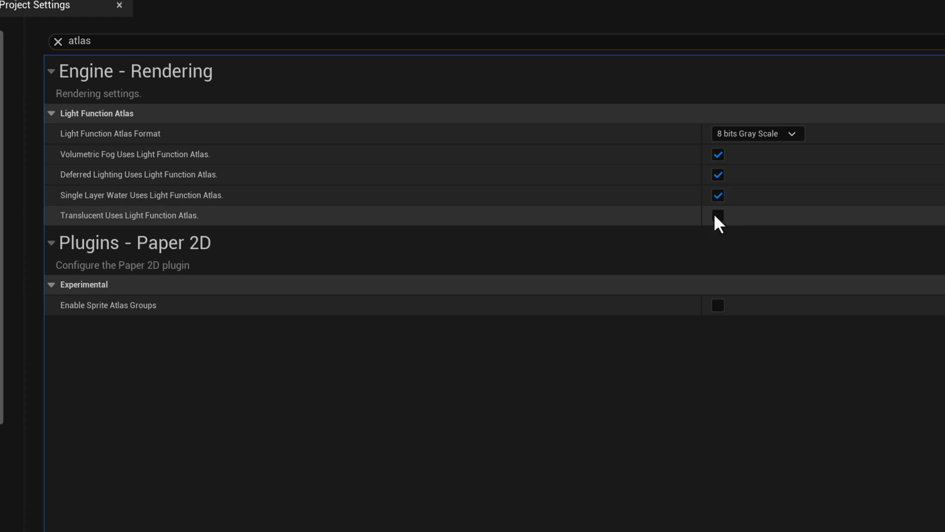
pyautogui.click(717, 216)
pyautogui.click(789, 134)
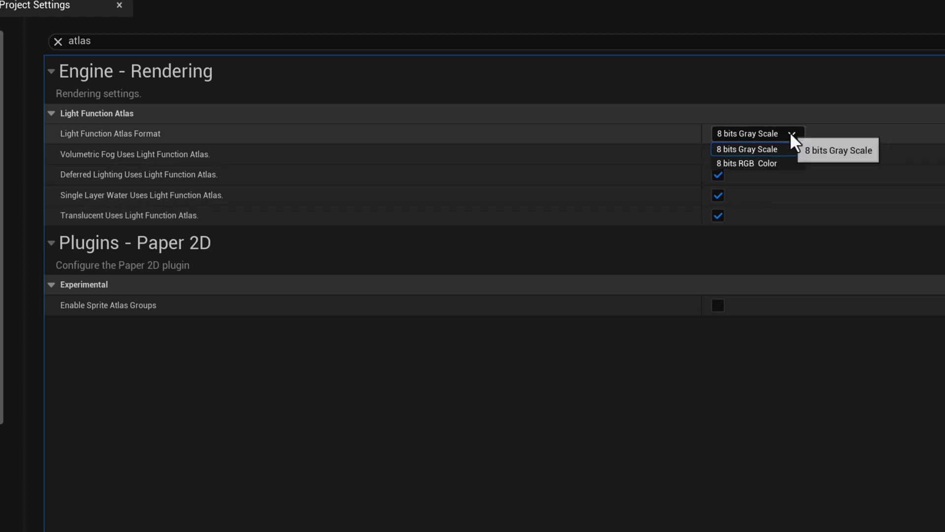
pyautogui.click(771, 164)
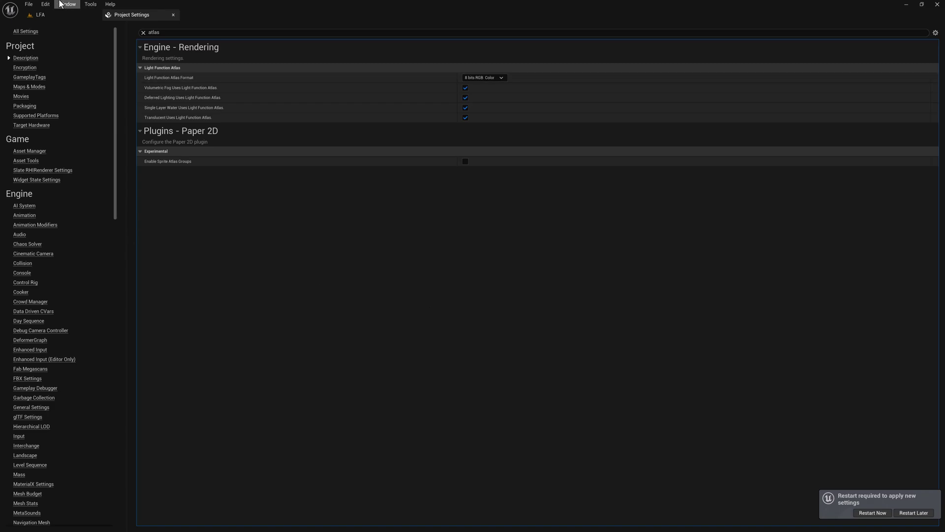
# Step: Check that the Console Variables Editor plugin is enabled, and restart the editor to apply the new project settings
pyautogui.click(54, 16)
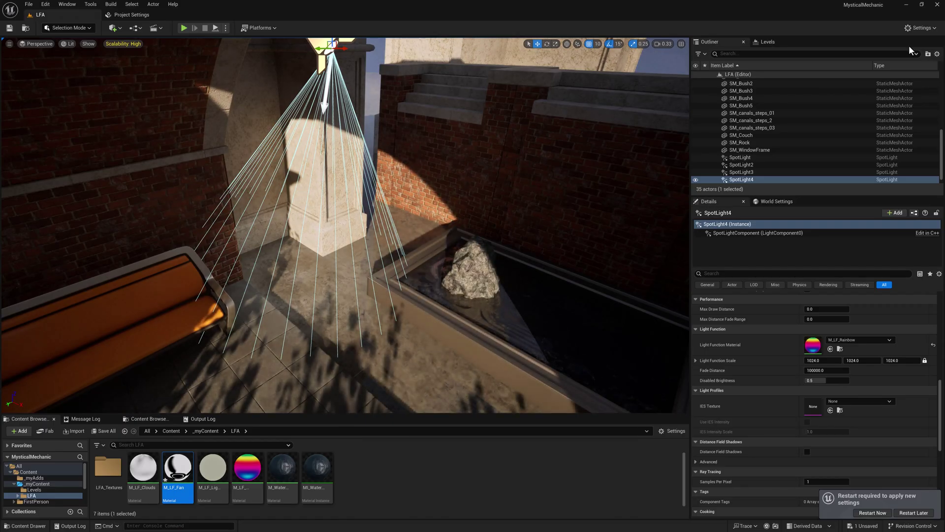
pyautogui.click(919, 30)
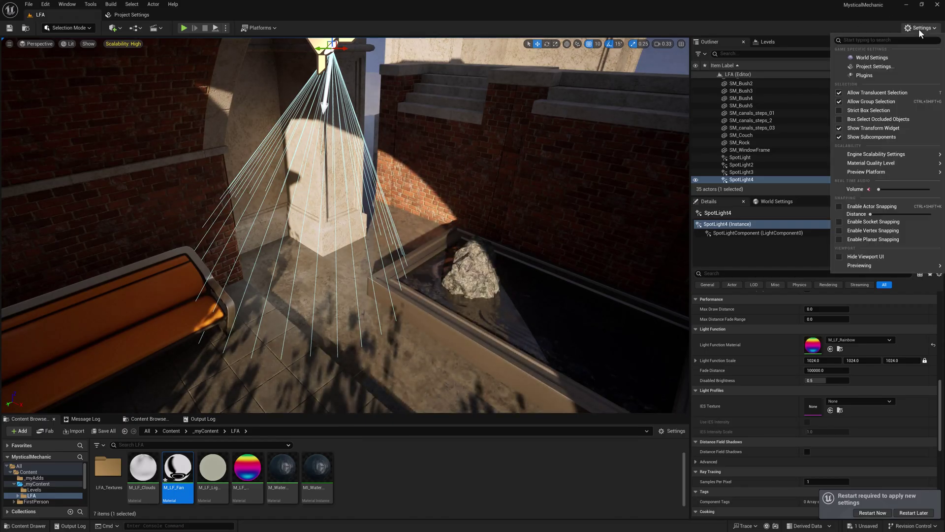
pyautogui.click(881, 76)
pyautogui.write('consol')
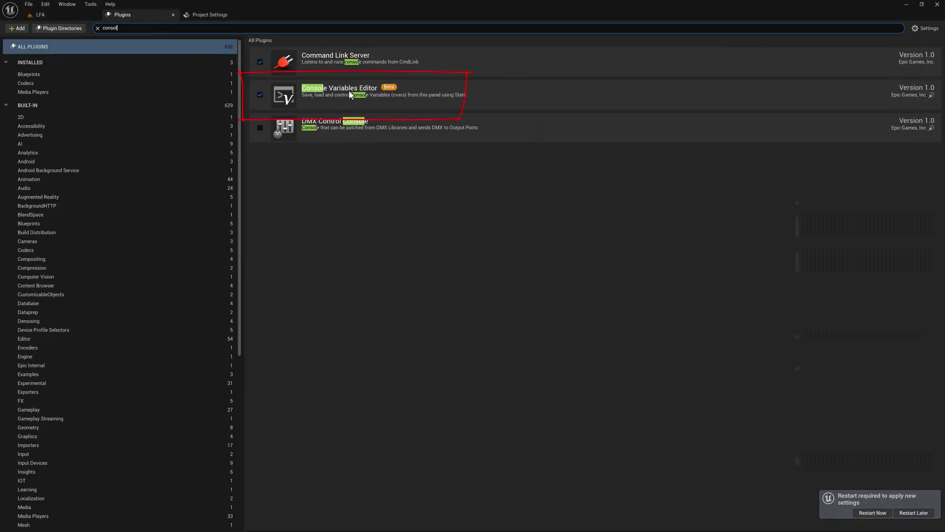
pyautogui.click(173, 16)
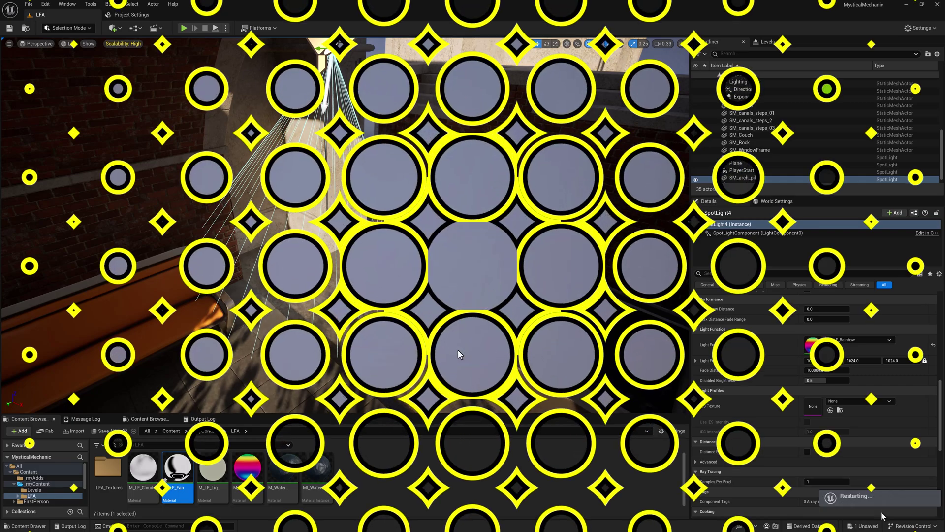
pyautogui.click(873, 513)
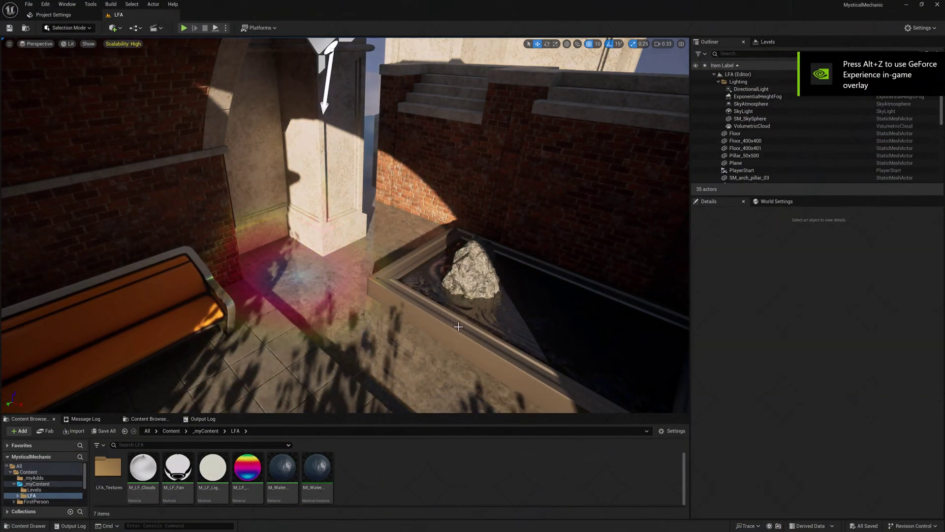
# Step: Select the spotlight beside the stone pillar and raise it to a height of about 364.5
pyautogui.moveTo(459, 326)
pyautogui.mouseDown(button='right')
pyautogui.moveTo(393, 308)
pyautogui.moveTo(458, 326)
pyautogui.mouseUp(button='right')
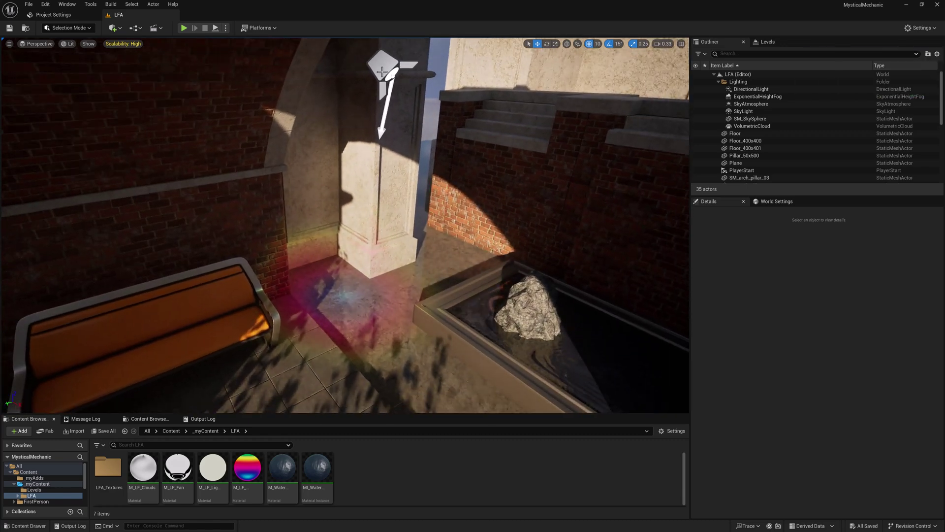
pyautogui.click(382, 73)
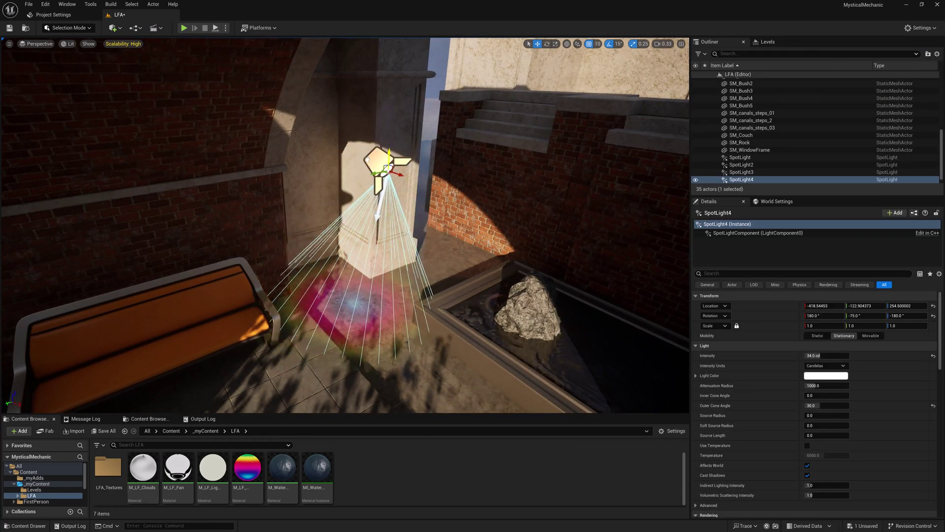
pyautogui.moveTo(367, 160); pyautogui.dragTo(372, 53)
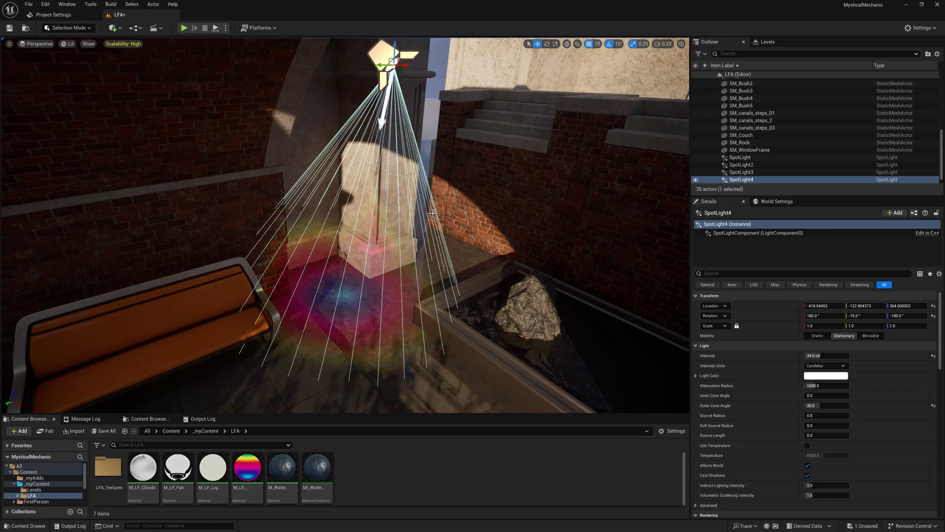
# Step: Select the spotlight above the bushes and assign M_LF_Fan as its light function material
pyautogui.moveTo(433, 213); pyautogui.dragTo(276, 147, button='right')
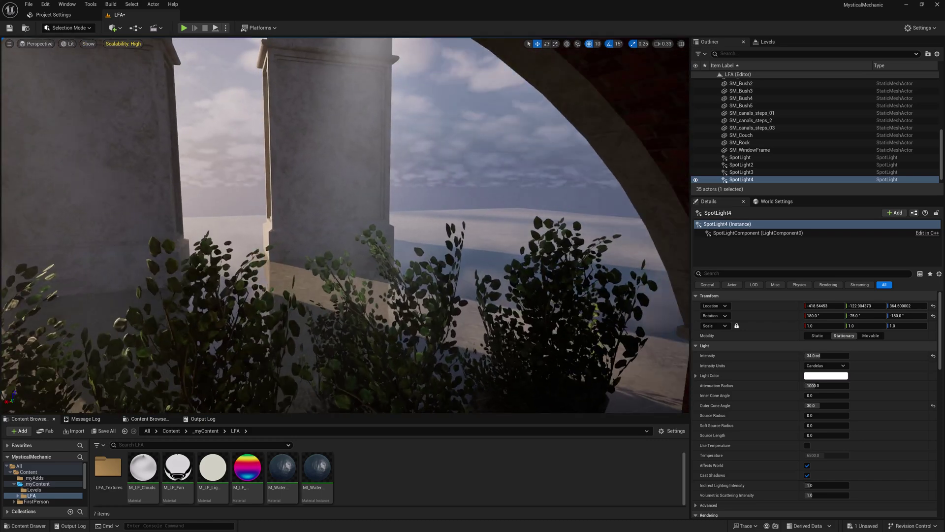
pyautogui.moveTo(408, 190); pyautogui.dragTo(363, 211, button='right')
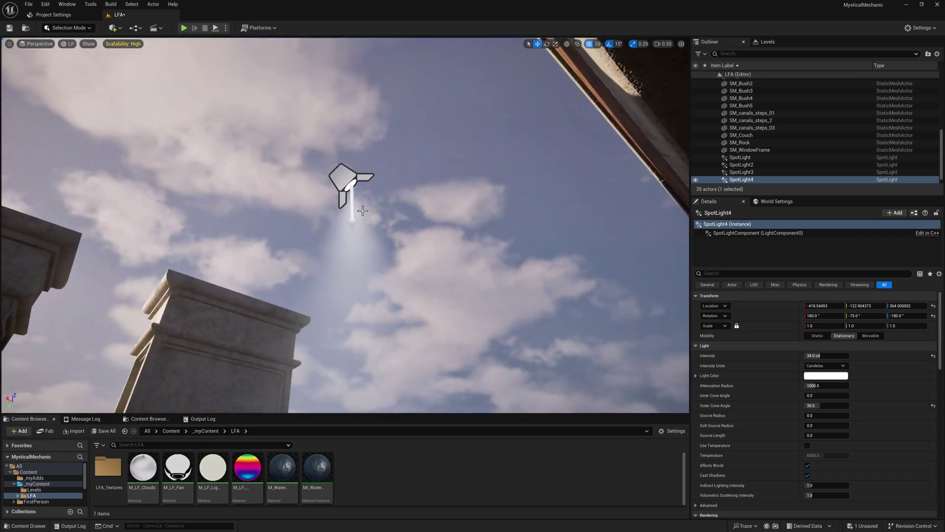
pyautogui.click(341, 186)
pyautogui.moveTo(178, 467); pyautogui.dragTo(727, 526)
pyautogui.moveTo(810, 319); pyautogui.dragTo(777, 393)
pyautogui.scroll(4, 758, 427)
pyautogui.moveTo(807, 334); pyautogui.dragTo(811, 344)
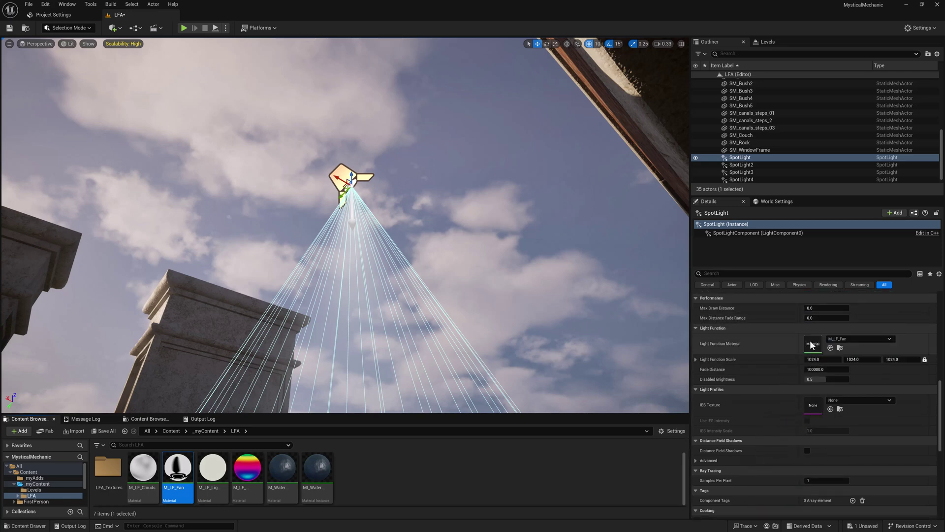
# Step: Lower the fan-pattern spotlight towards the bushes outside the arch
pyautogui.moveTo(409, 222); pyautogui.dragTo(408, 295, button='right')
pyautogui.moveTo(329, 295); pyautogui.dragTo(328, 94, button='right')
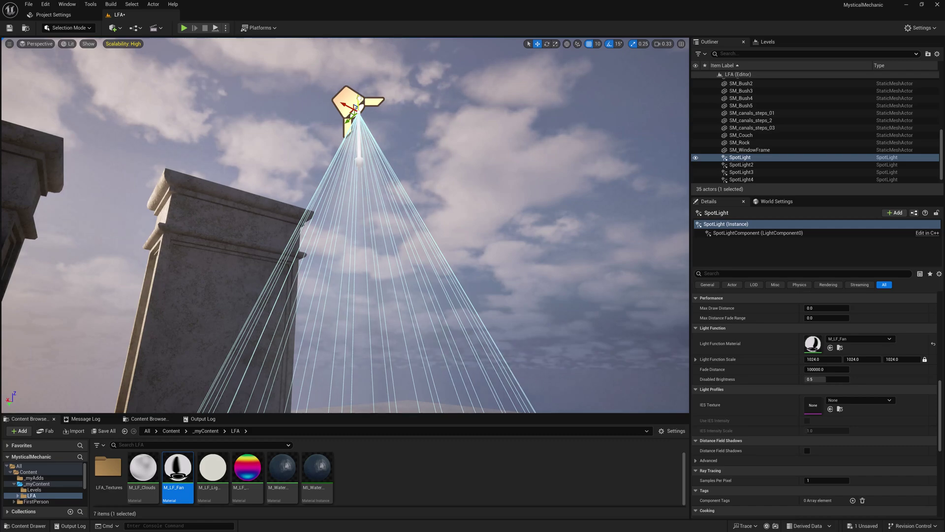
pyautogui.moveTo(354, 102); pyautogui.dragTo(362, 358)
pyautogui.moveTo(345, 197); pyautogui.dragTo(384, 379, button='right')
pyautogui.press('s')
pyautogui.moveTo(428, 211); pyautogui.dragTo(428, 183, button='right')
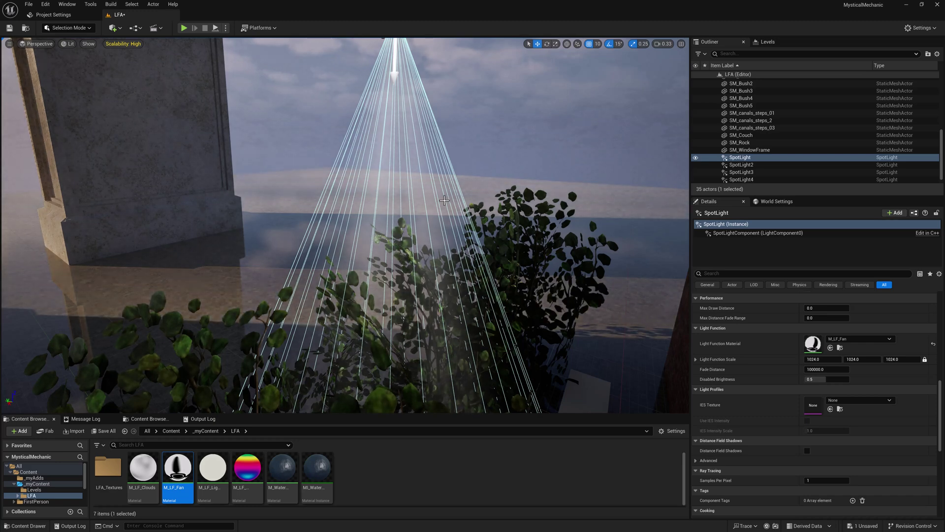
# Step: Check the overlapping lights by the pillar and bench in the Light Complexity view mode, and return to the Lit view
pyautogui.moveTo(317, 258); pyautogui.dragTo(541, 279, button='right')
pyautogui.moveTo(414, 253); pyautogui.dragTo(277, 274, button='right')
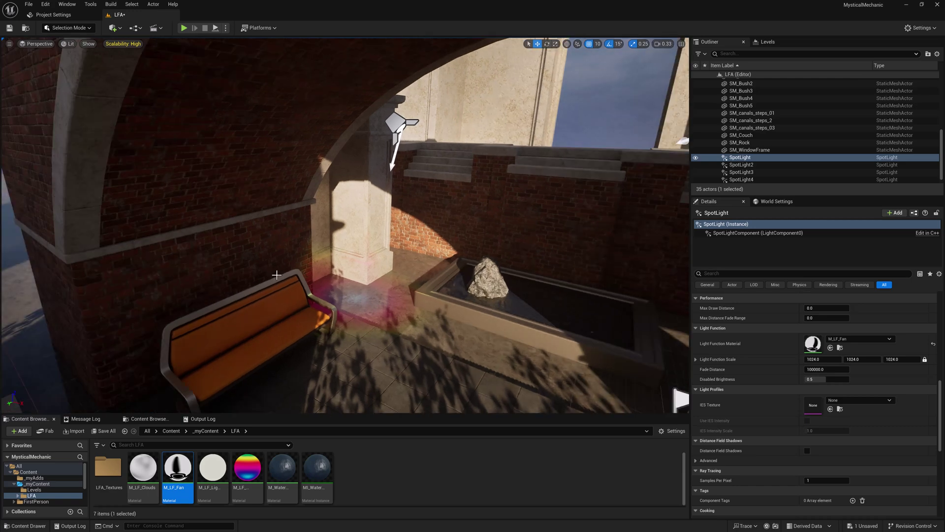
pyautogui.hotkey('alt', '7')
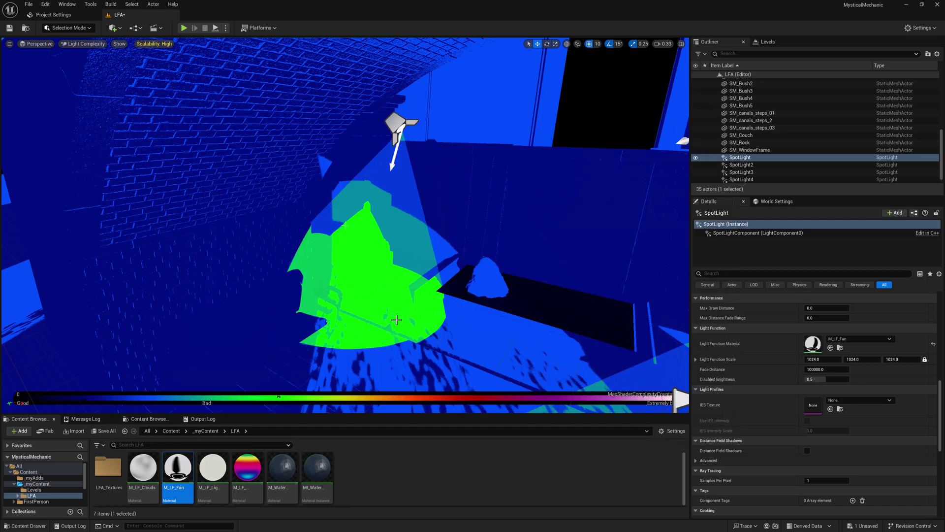
pyautogui.hotkey('alt', '4')
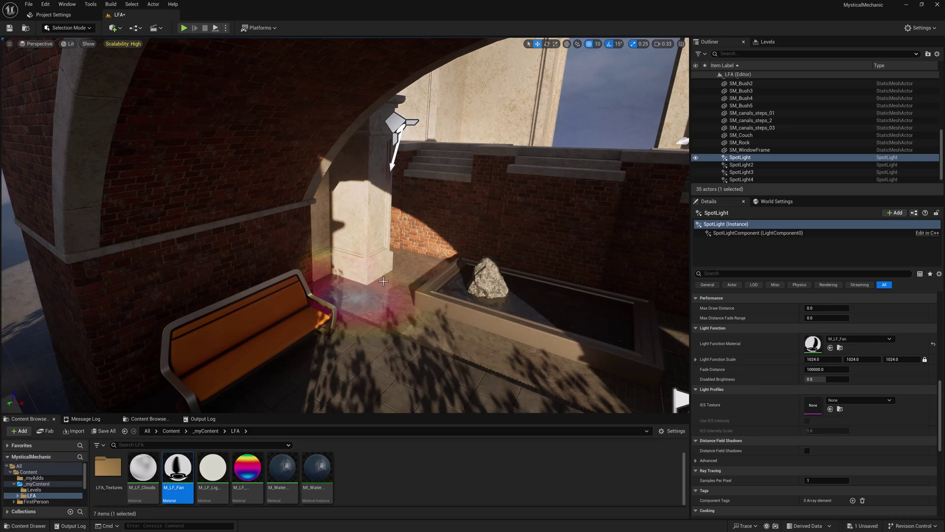
# Step: Move the rainbow spotlight over the rock pool and inspect its coloured light on the rock and water
pyautogui.click(397, 123)
pyautogui.moveTo(397, 123); pyautogui.dragTo(384, 162, button='right')
pyautogui.moveTo(452, 210); pyautogui.dragTo(491, 216, button='right')
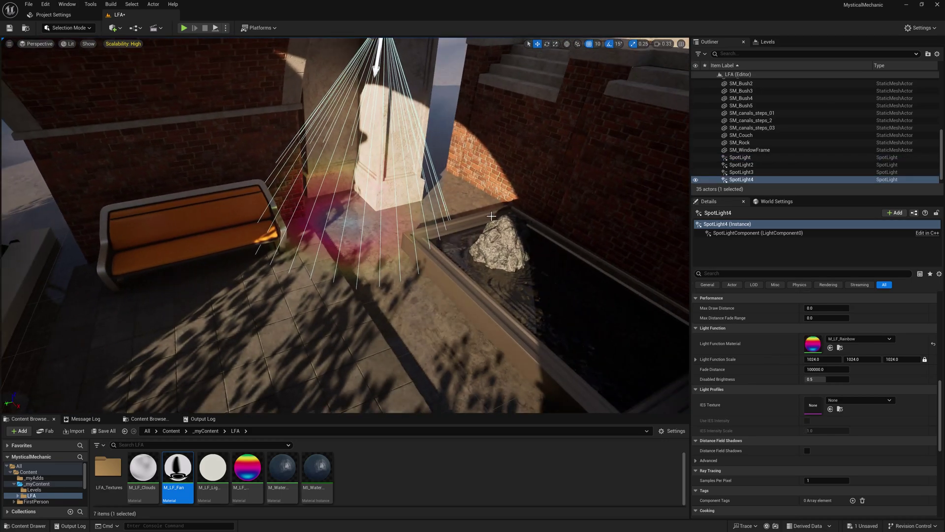
pyautogui.moveTo(420, 228); pyautogui.dragTo(479, 236, button='right')
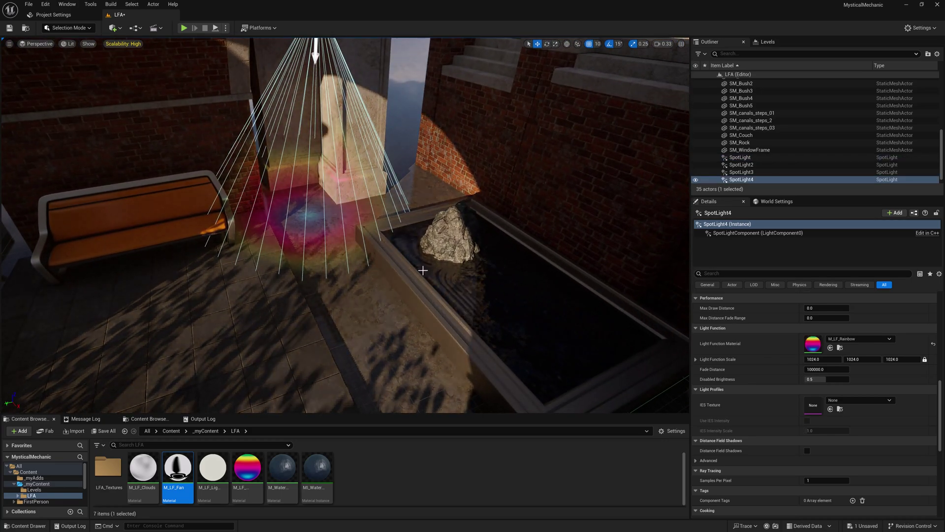
pyautogui.moveTo(348, 130)
pyautogui.mouseDown(button='right')
pyautogui.moveTo(359, 197)
pyautogui.moveTo(349, 129)
pyautogui.mouseUp(button='right')
pyautogui.moveTo(231, 74); pyautogui.dragTo(240, 41, button='right')
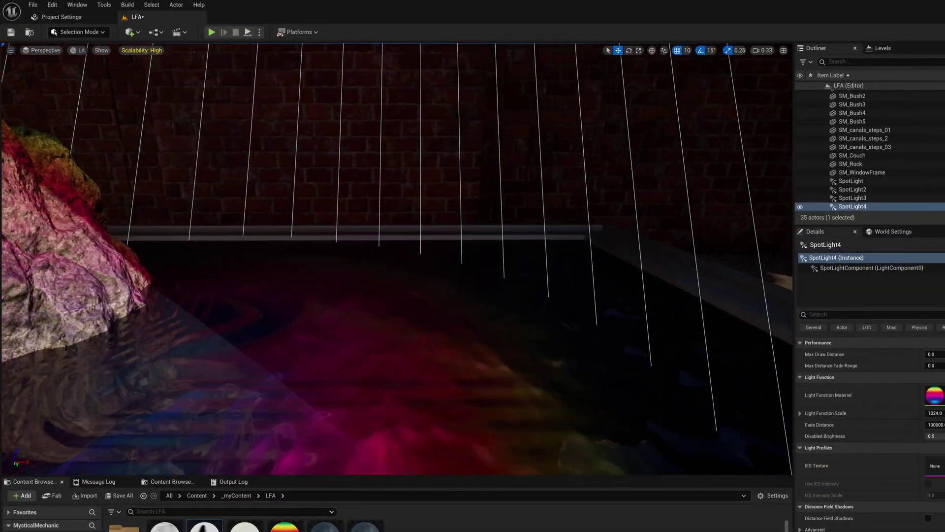
pyautogui.moveTo(397, 259); pyautogui.dragTo(397, 232, button='right')
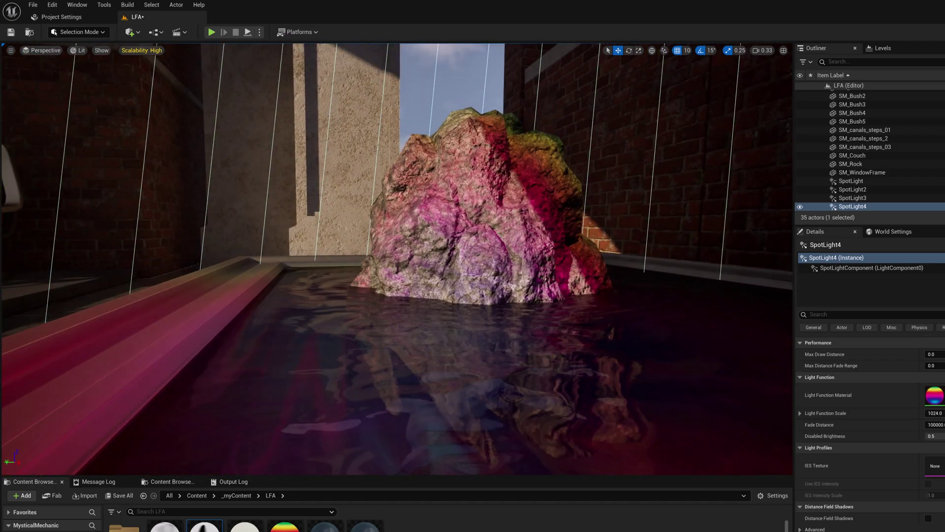
pyautogui.moveTo(397, 259); pyautogui.dragTo(226, 222, button='right')
pyautogui.moveTo(300, 237)
pyautogui.mouseDown(button='right')
pyautogui.moveTo(236, 227)
pyautogui.moveTo(291, 231)
pyautogui.mouseUp(button='right')
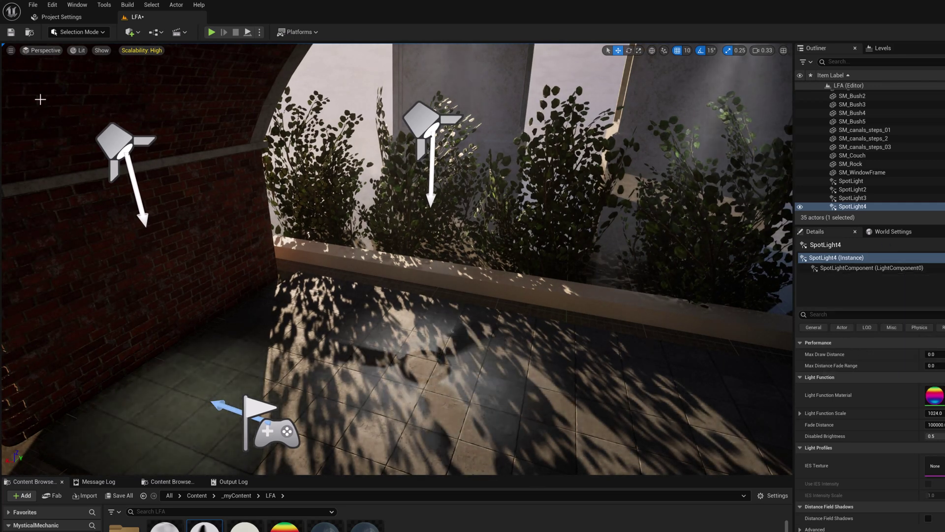
# Step: Open the Console Variables editor and import the LightFunctionAtlasCVARs preset
pyautogui.click(77, 4)
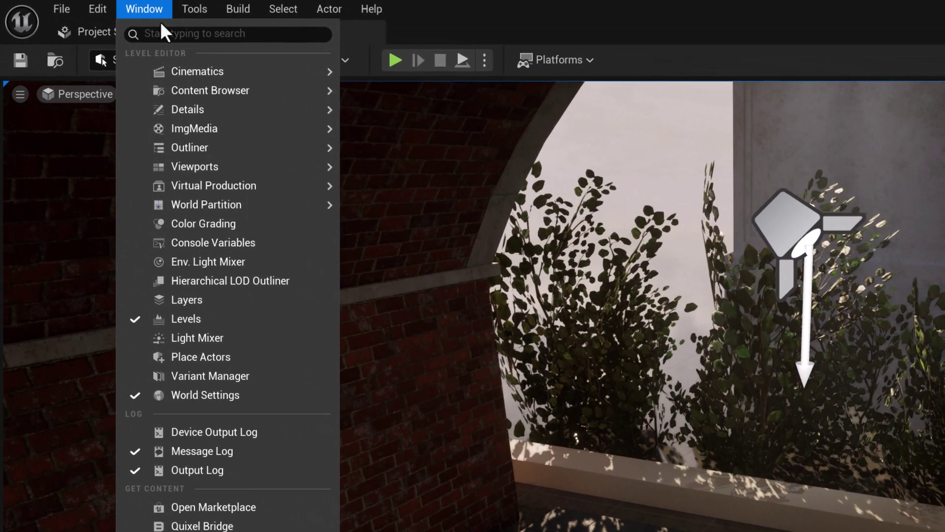
pyautogui.write('consol')
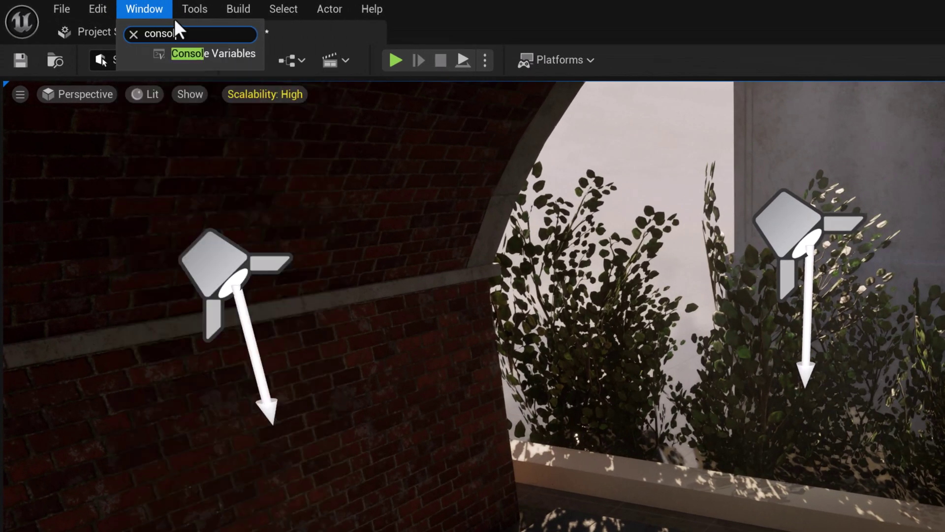
pyautogui.click(212, 53)
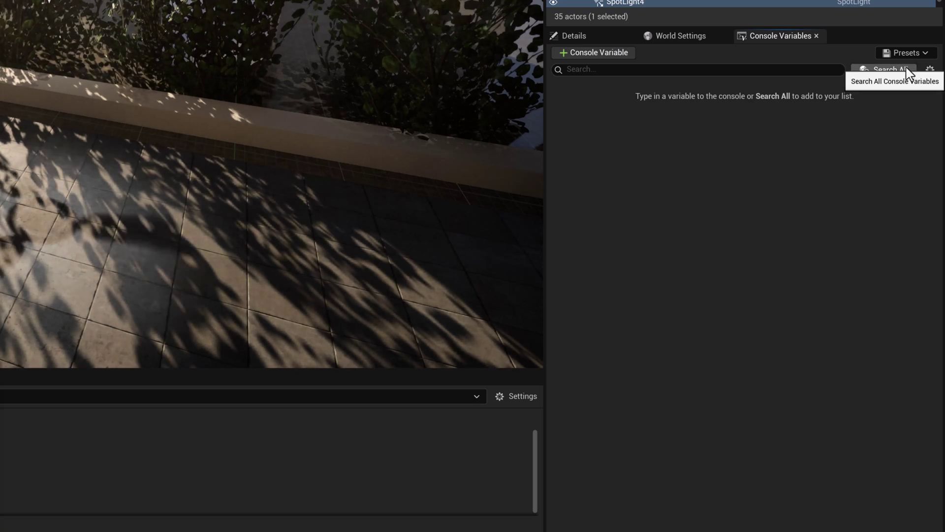
pyautogui.click(911, 53)
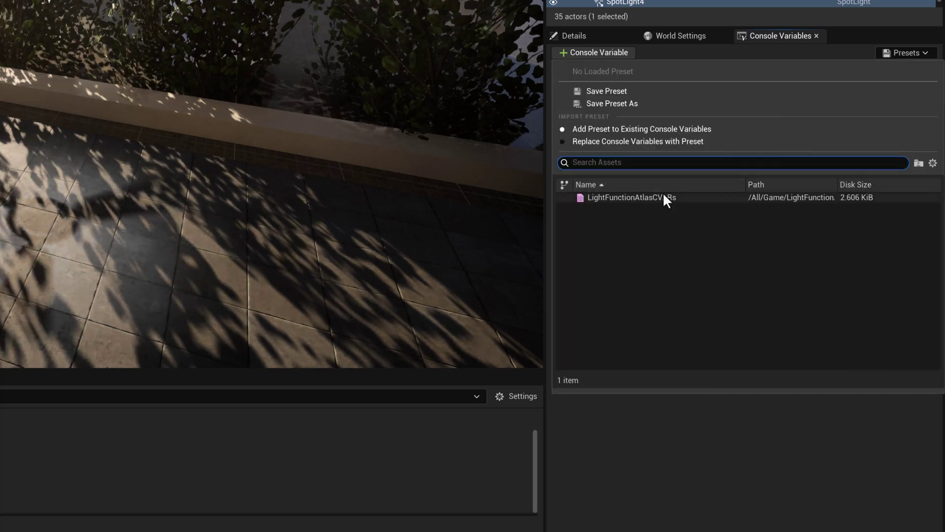
pyautogui.click(643, 197)
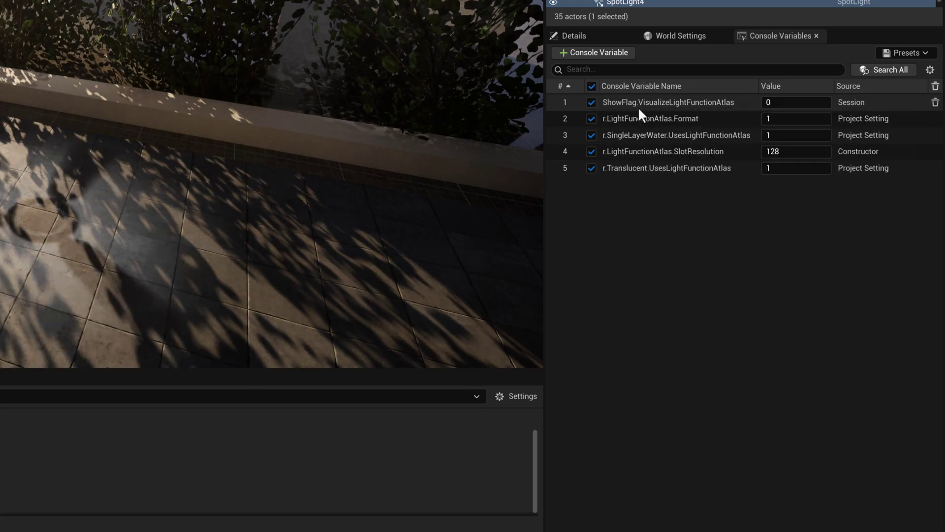
# Step: Set ShowFlag.VisualizeLightFunctionAtlas to 1 and examine the atlas overlay in the viewport
pyautogui.click(772, 102)
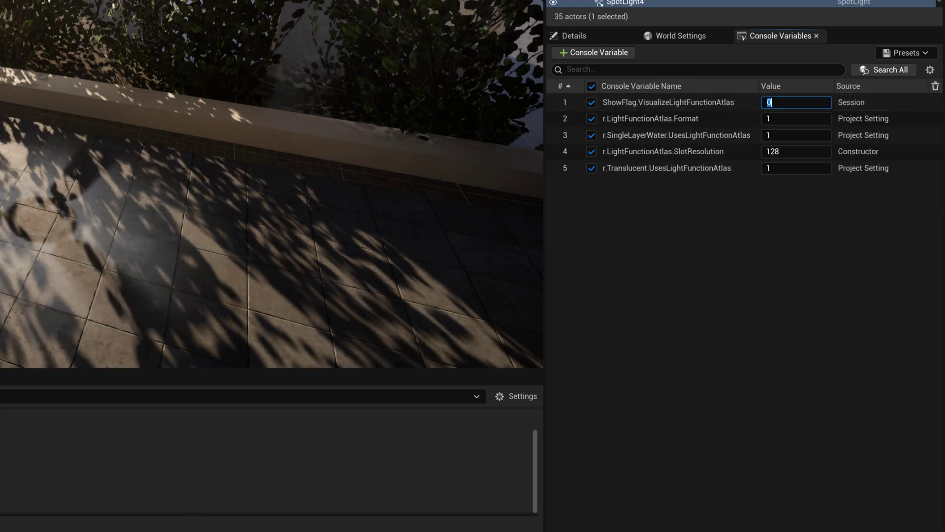
pyautogui.write('1')
pyautogui.press('Return')
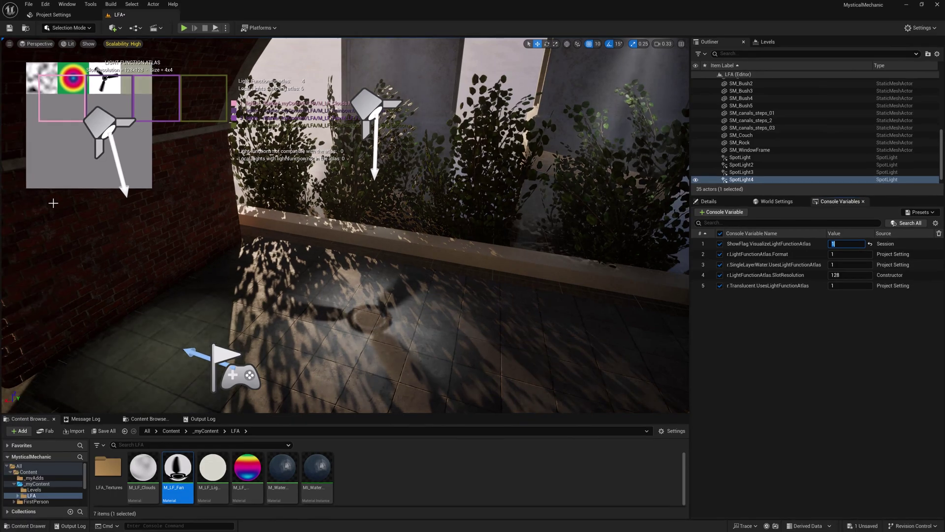
pyautogui.moveTo(345, 207); pyautogui.dragTo(283, 187, button='right')
pyautogui.press('w')
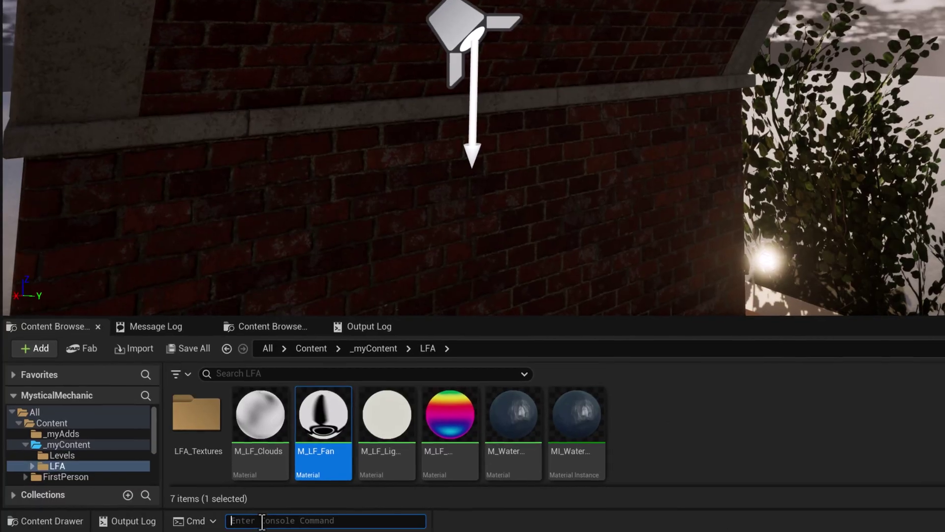
# Step: Turn off the atlas overlay with the console command ShowFlag.VisualizeLightFunctionAtlas 0
pyautogui.press('`')
pyautogui.click(262, 522)
pyautogui.press('Up')
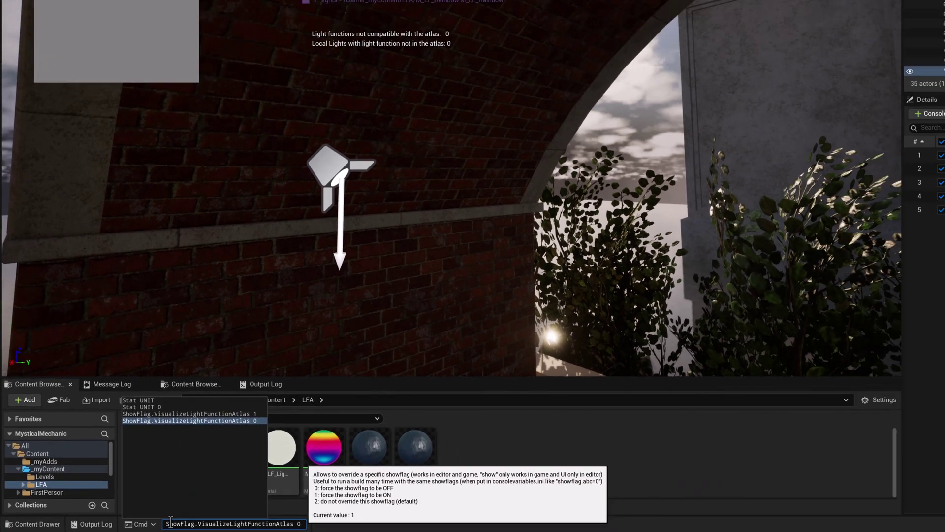
pyautogui.press('Return')
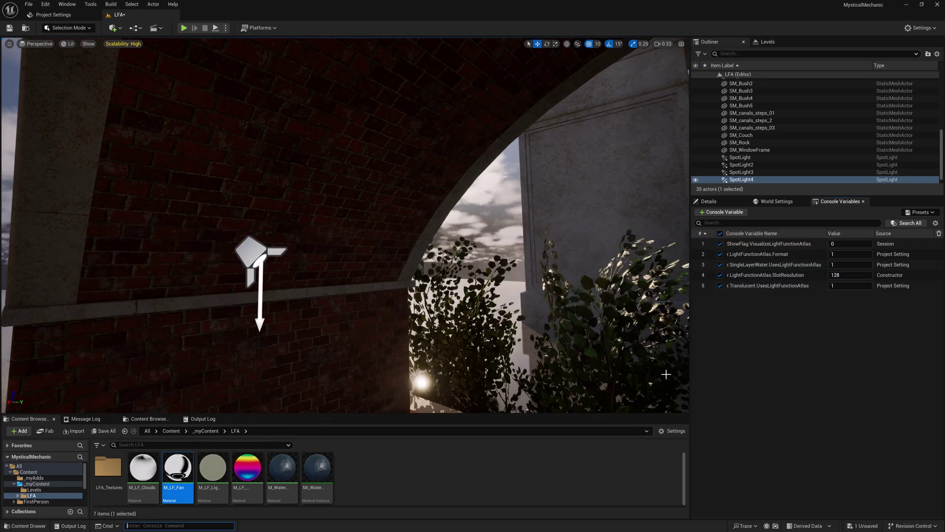
# Step: Toggle the r.LightFunctionAtlas.Format console variable off and on, and set its value to 0
pyautogui.moveTo(749, 264)
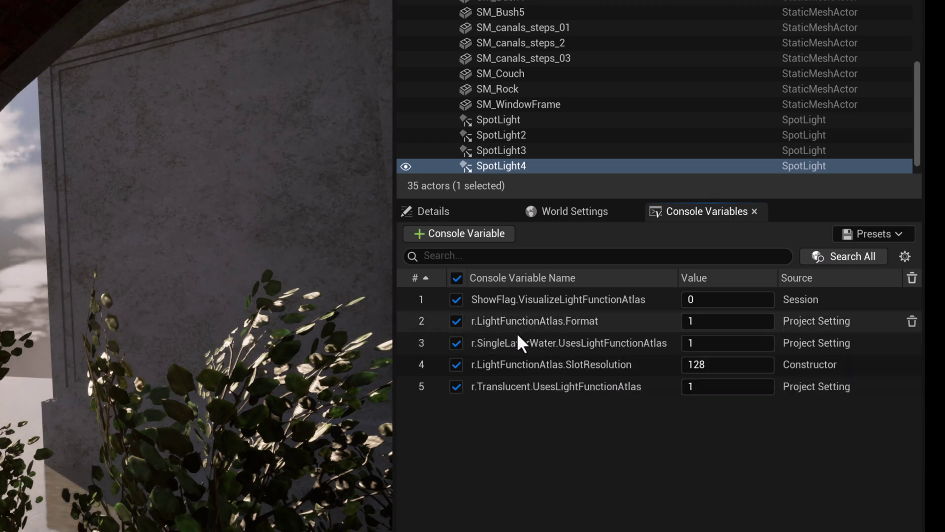
pyautogui.moveTo(546, 365)
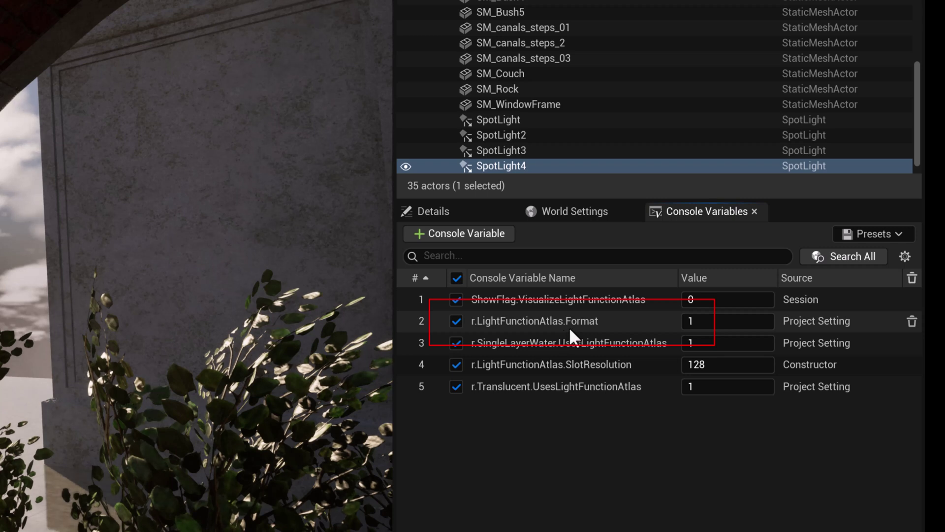
pyautogui.click(454, 322)
pyautogui.click(456, 322)
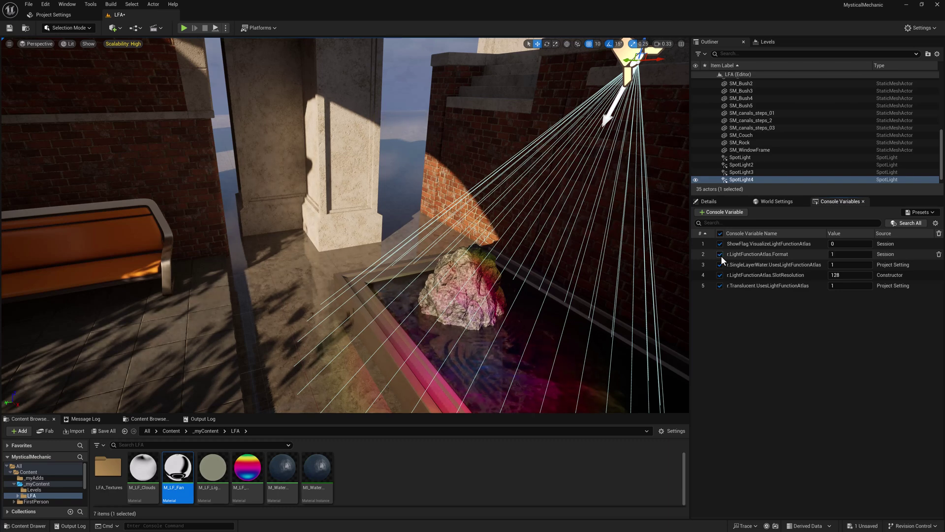
pyautogui.click(842, 254)
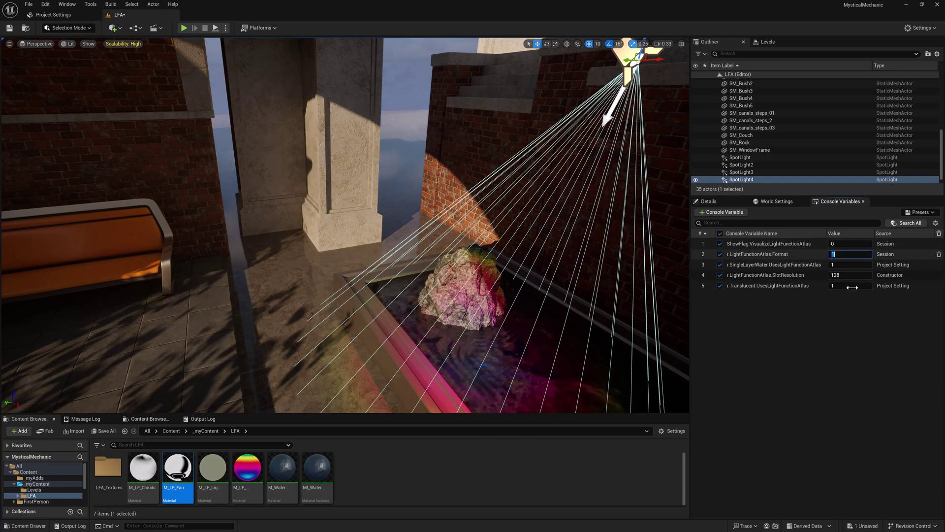
pyautogui.write('0')
pyautogui.press('Return')
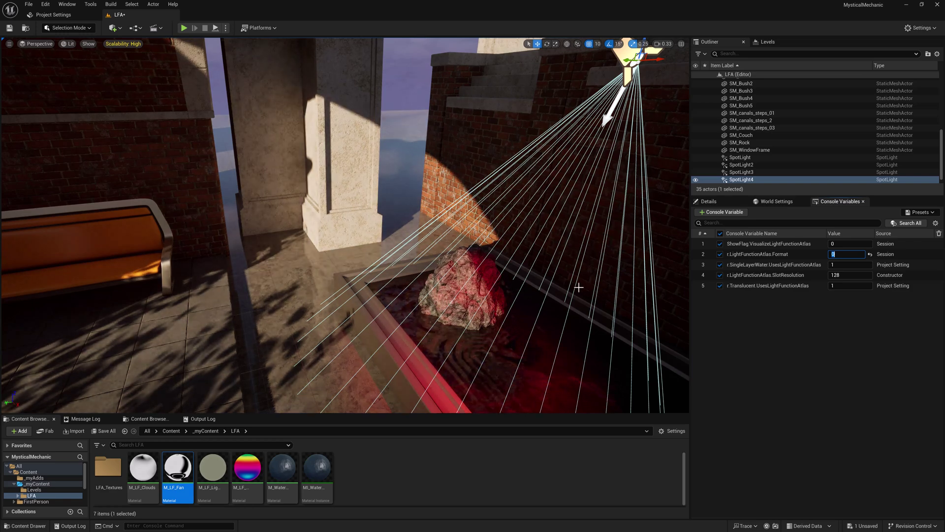
# Step: Restore r.LightFunctionAtlas.Format to 1 and undo the rainbow spotlight's latest moves
pyautogui.hotkey('ctrl', 'z')
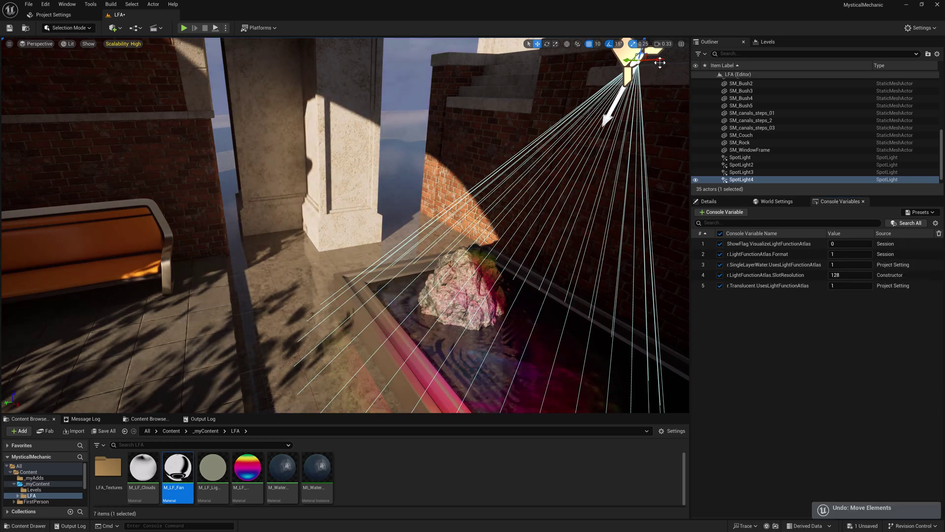
pyautogui.hotkey('ctrl', 'z')
pyautogui.hotkey('ctrl', 'z')
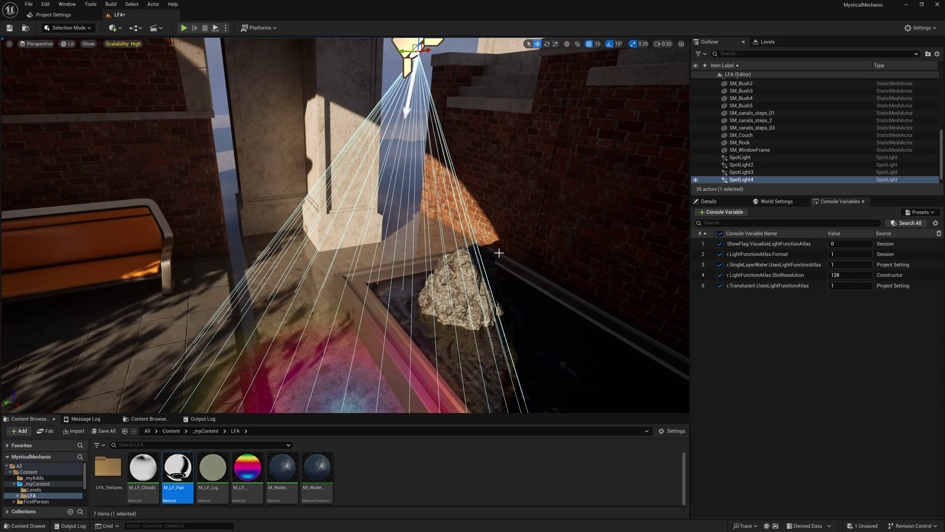
pyautogui.moveTo(498, 252); pyautogui.dragTo(503, 283, button='right')
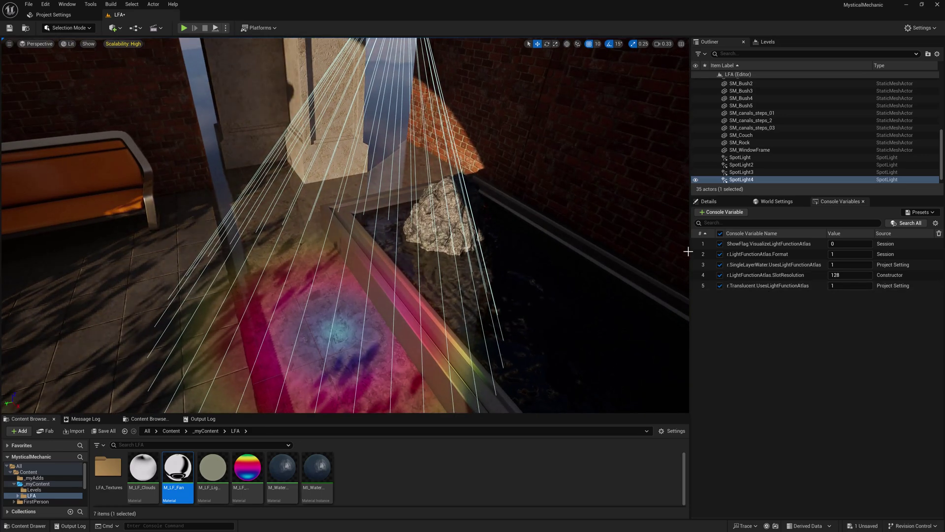